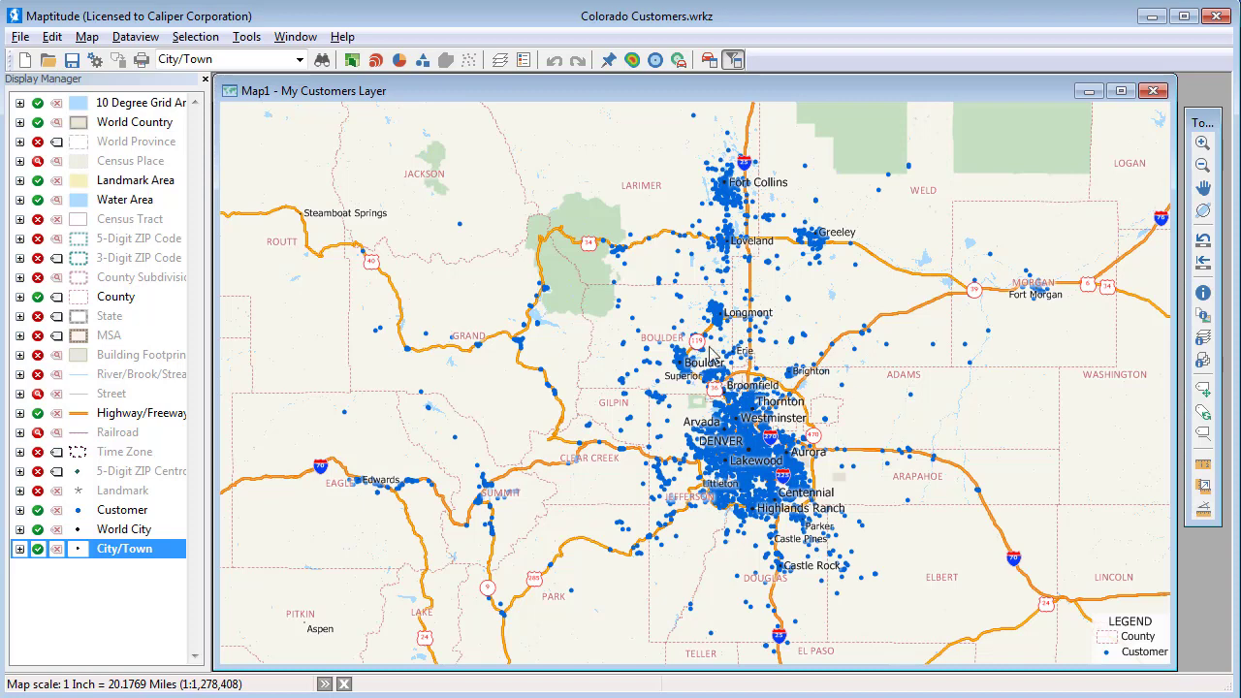
- Start a new territory layer from the Sample Customers United States.xlsx territory table on 5-Digit ZIP Codes
click(87, 37)
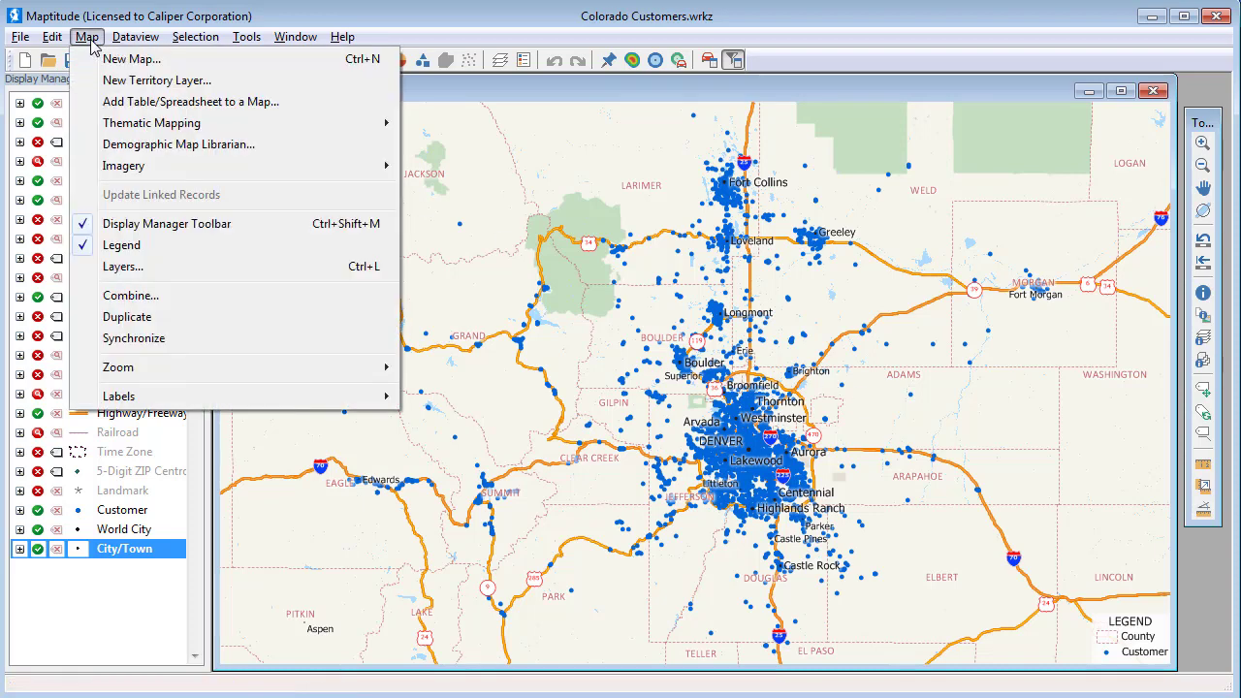
click(135, 81)
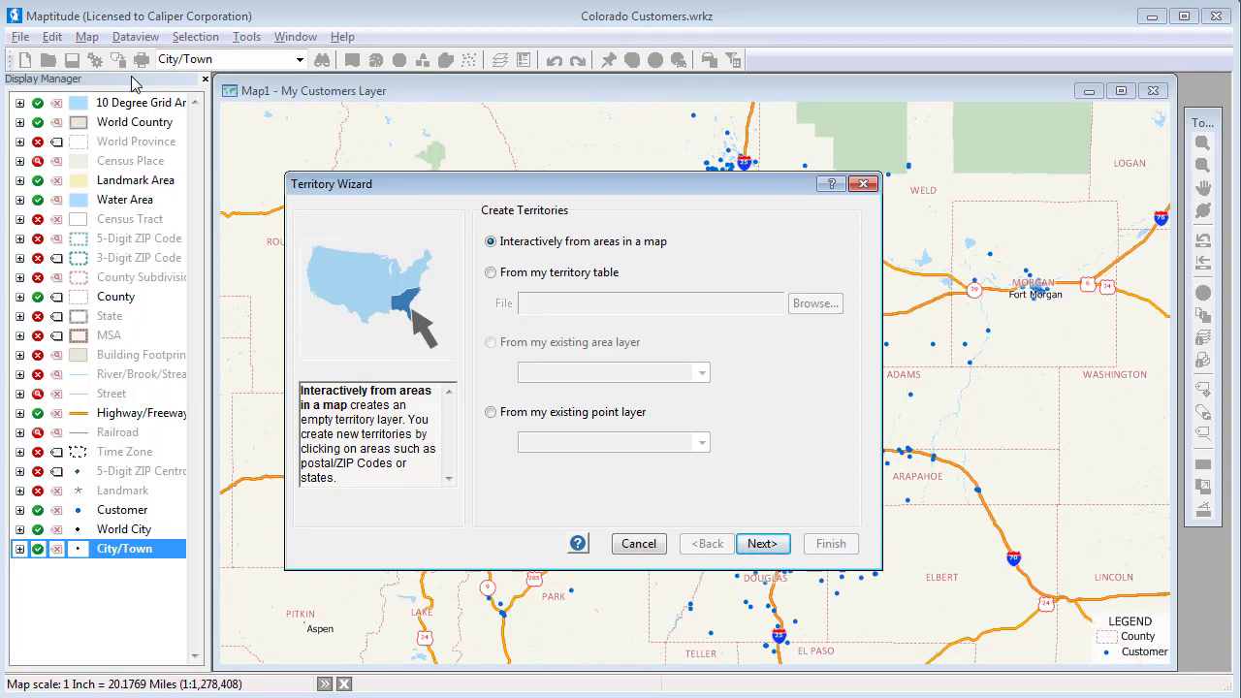
click(572, 276)
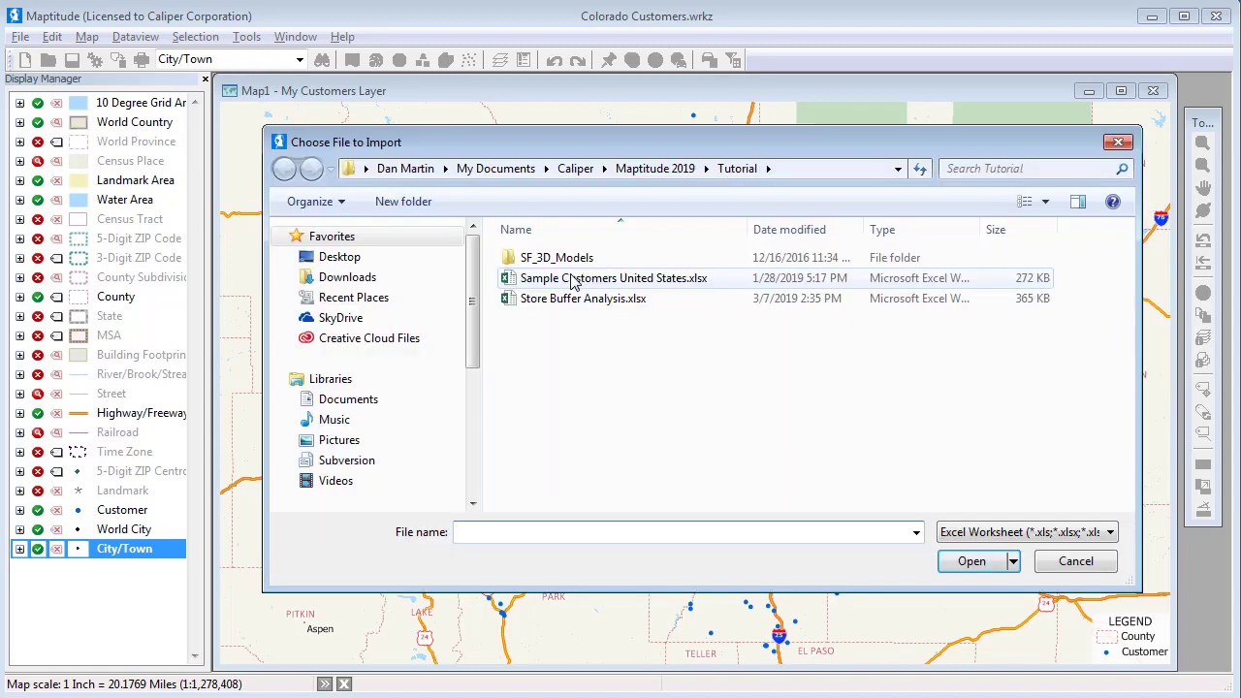
click(572, 278)
click(964, 562)
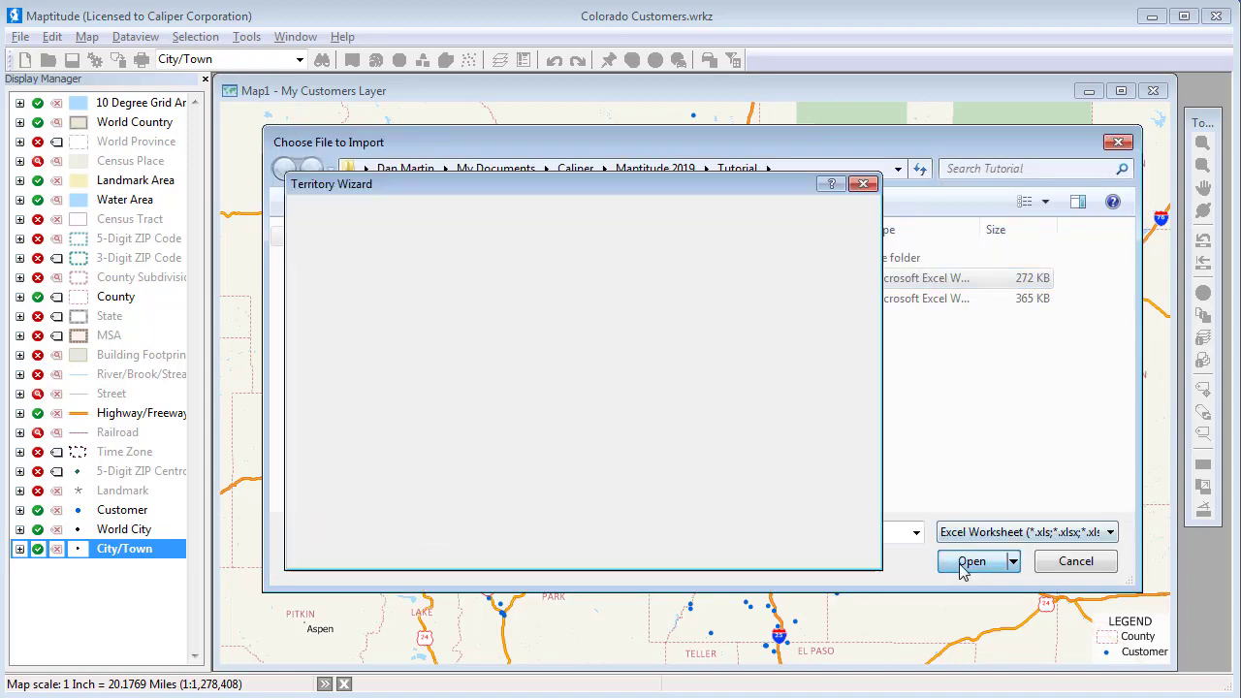
click(678, 489)
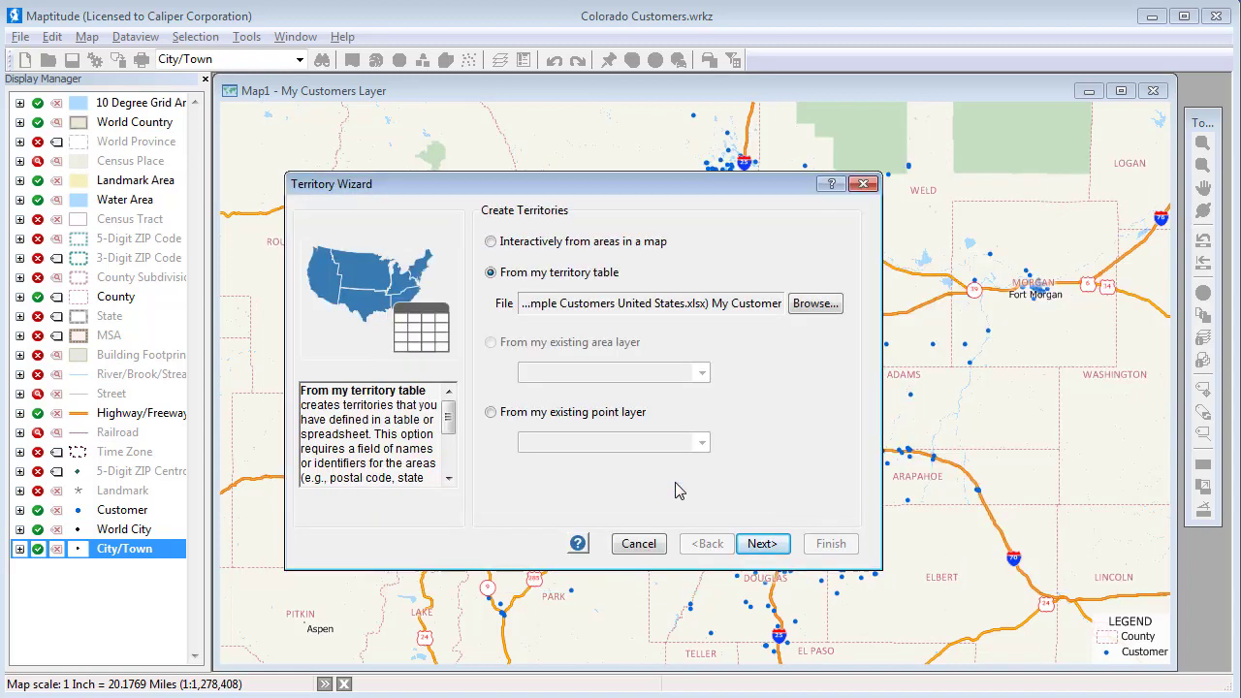
click(754, 544)
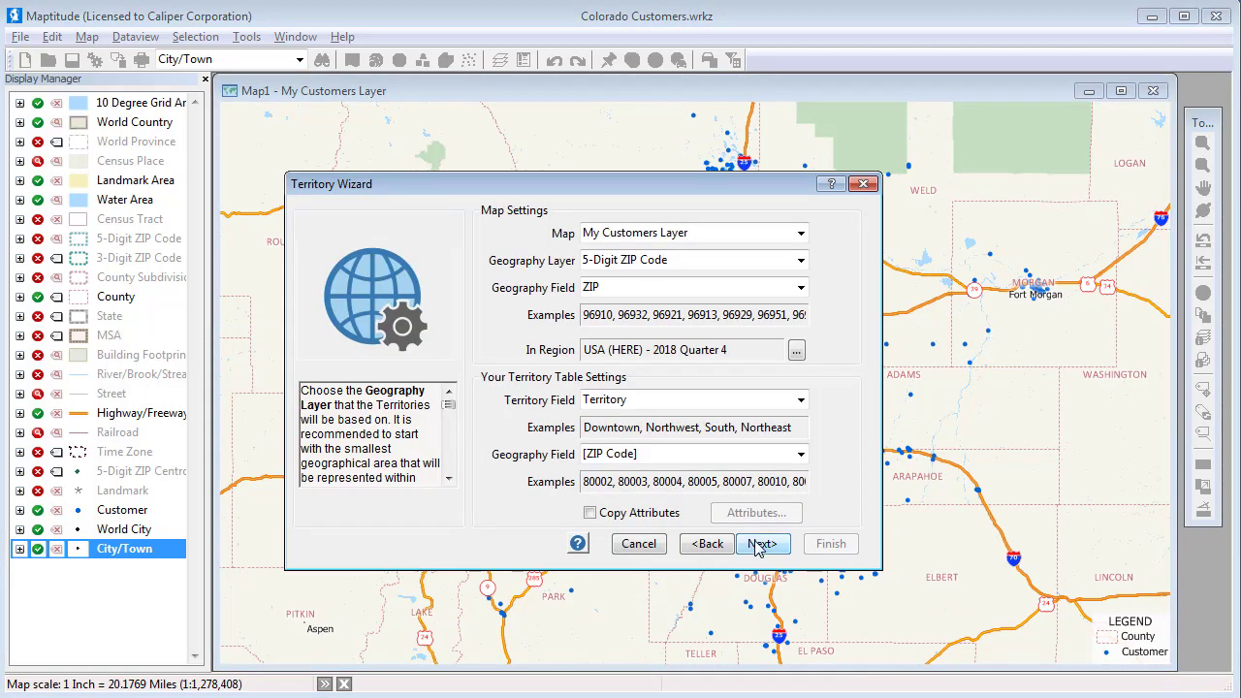
- Accept the ZIP Code settings and add QTR2 Sales from the territory table as a tracking field
click(760, 548)
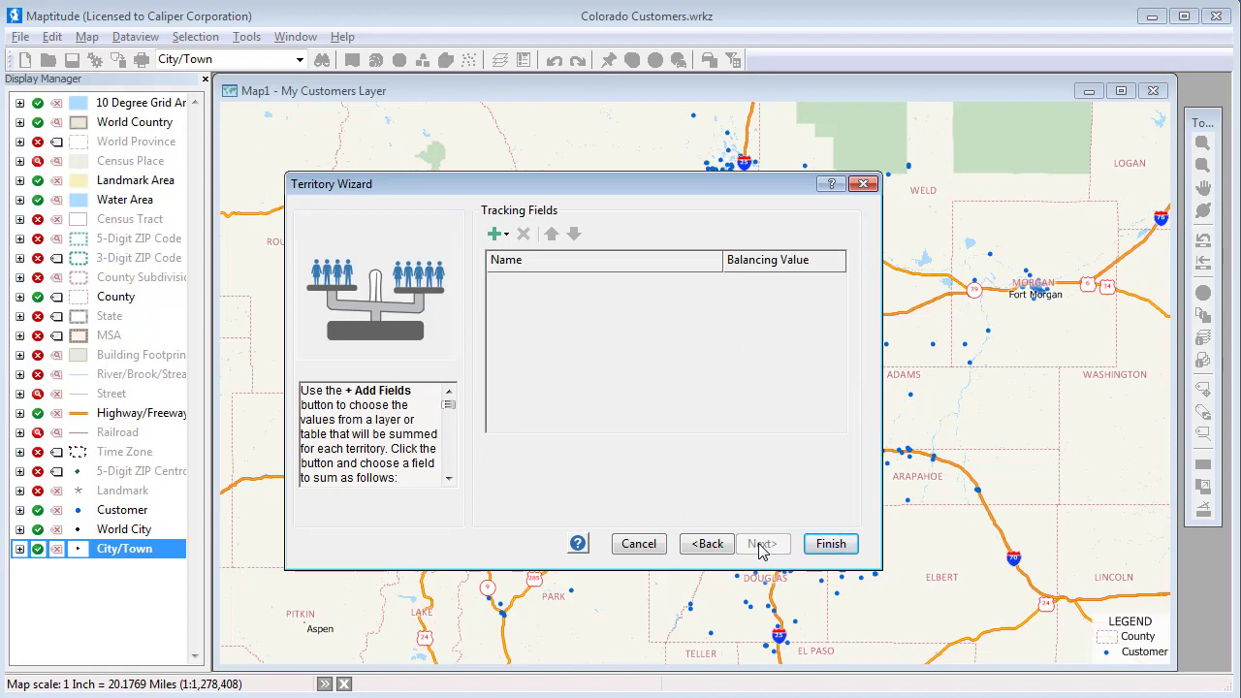
click(510, 236)
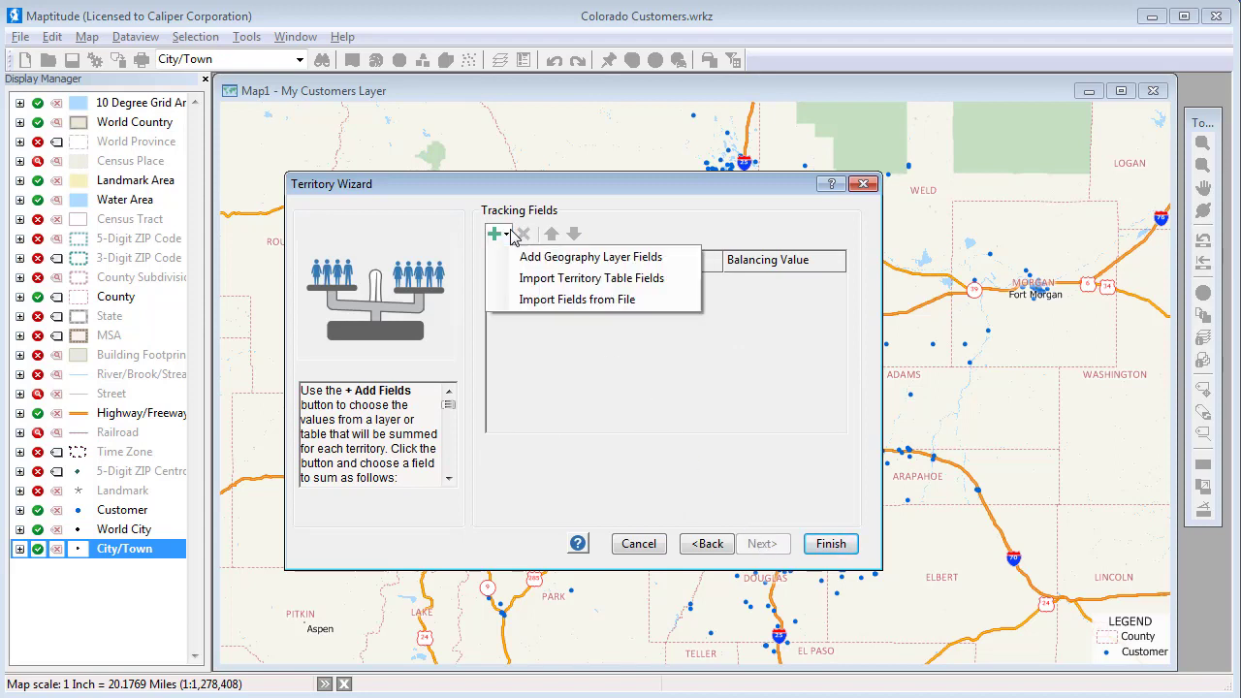
click(528, 278)
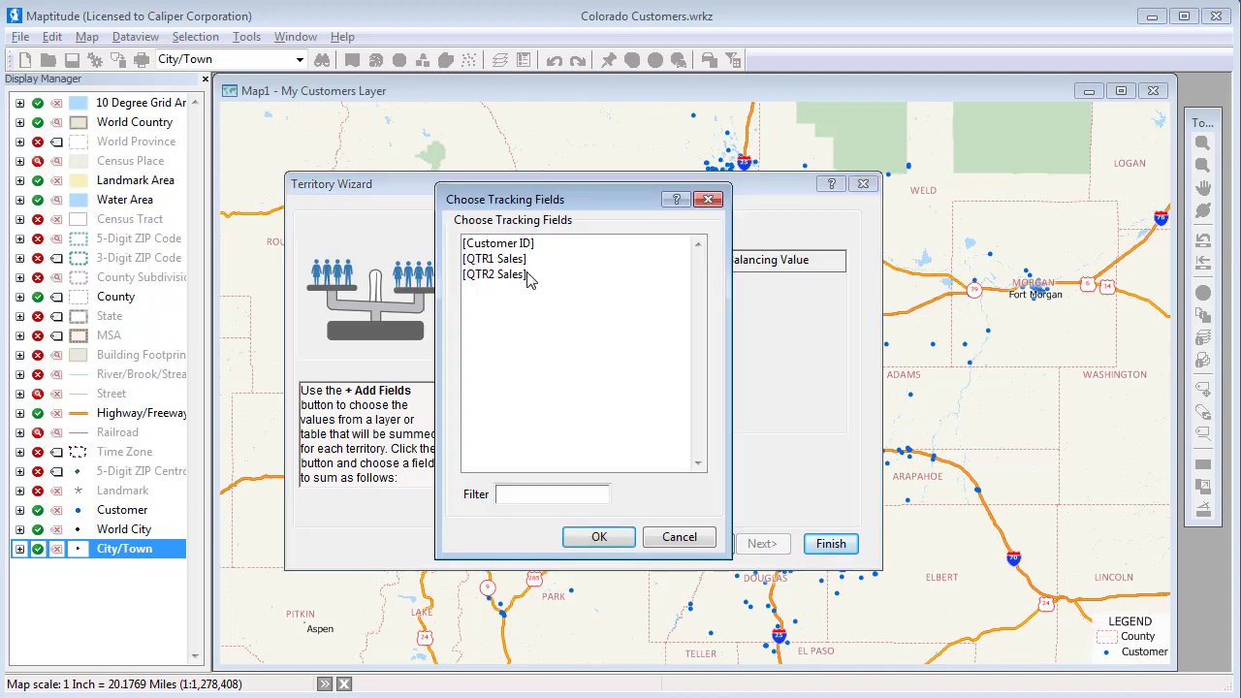
click(528, 278)
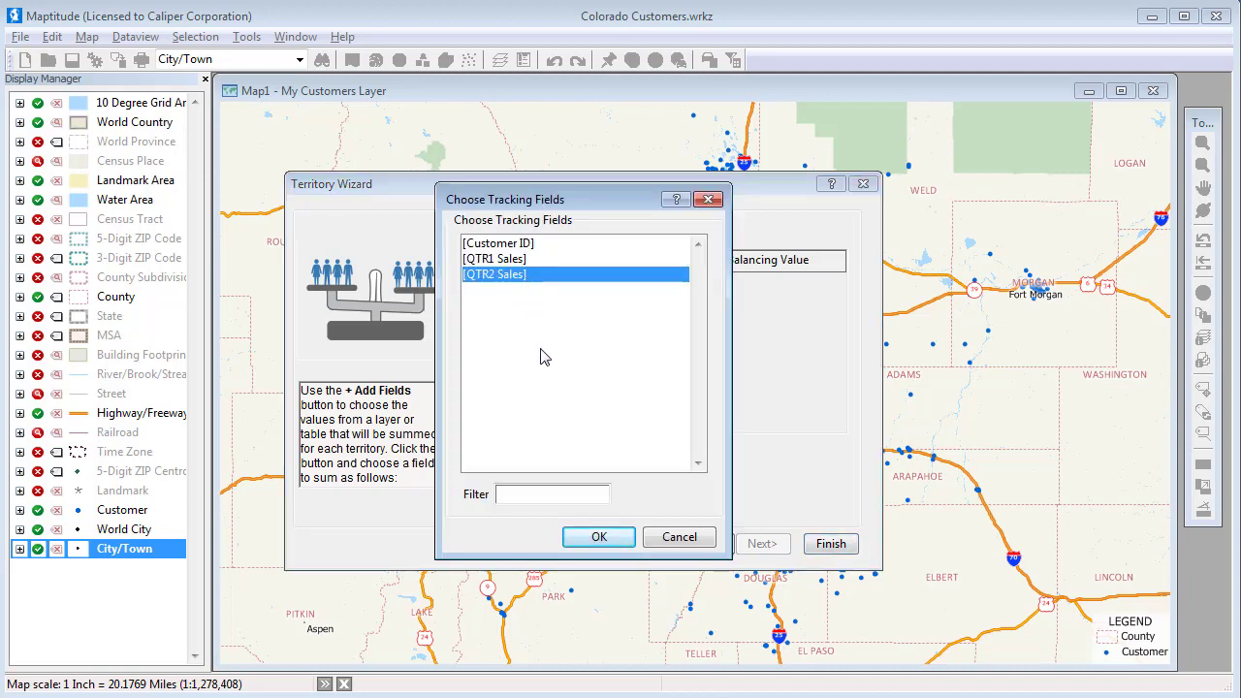
click(599, 539)
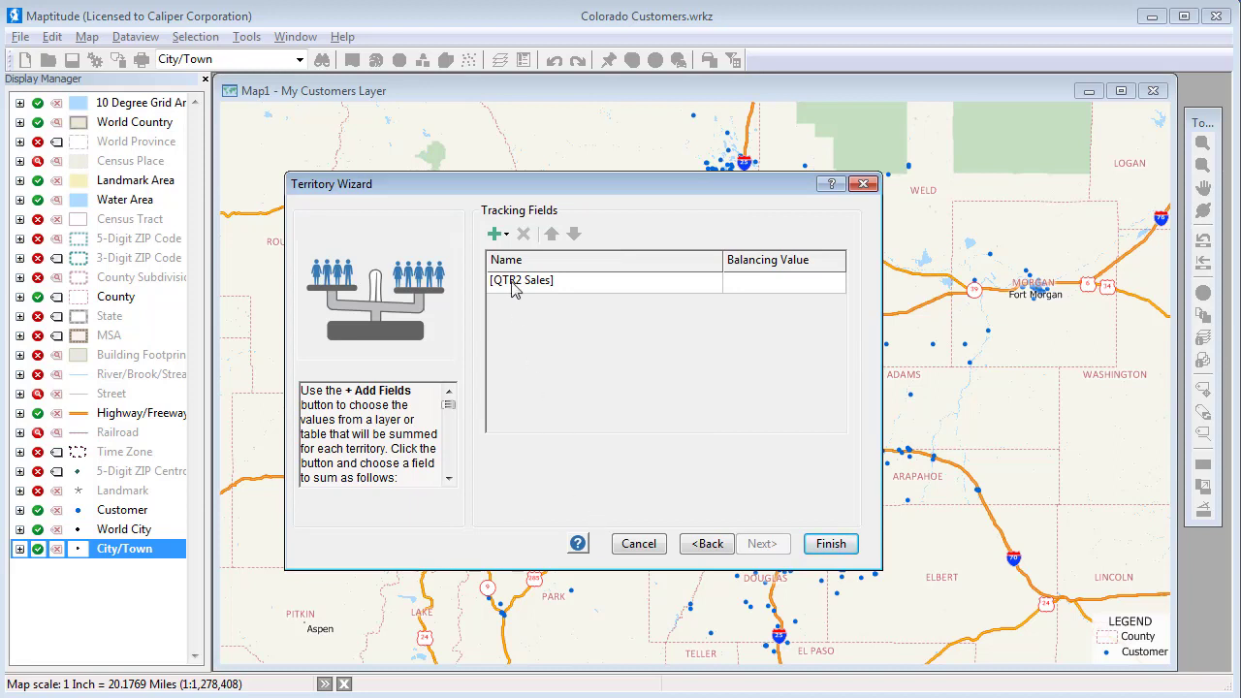
- Add Population from the ZIP Code layer as a tracking field and finish the territory layer
click(502, 236)
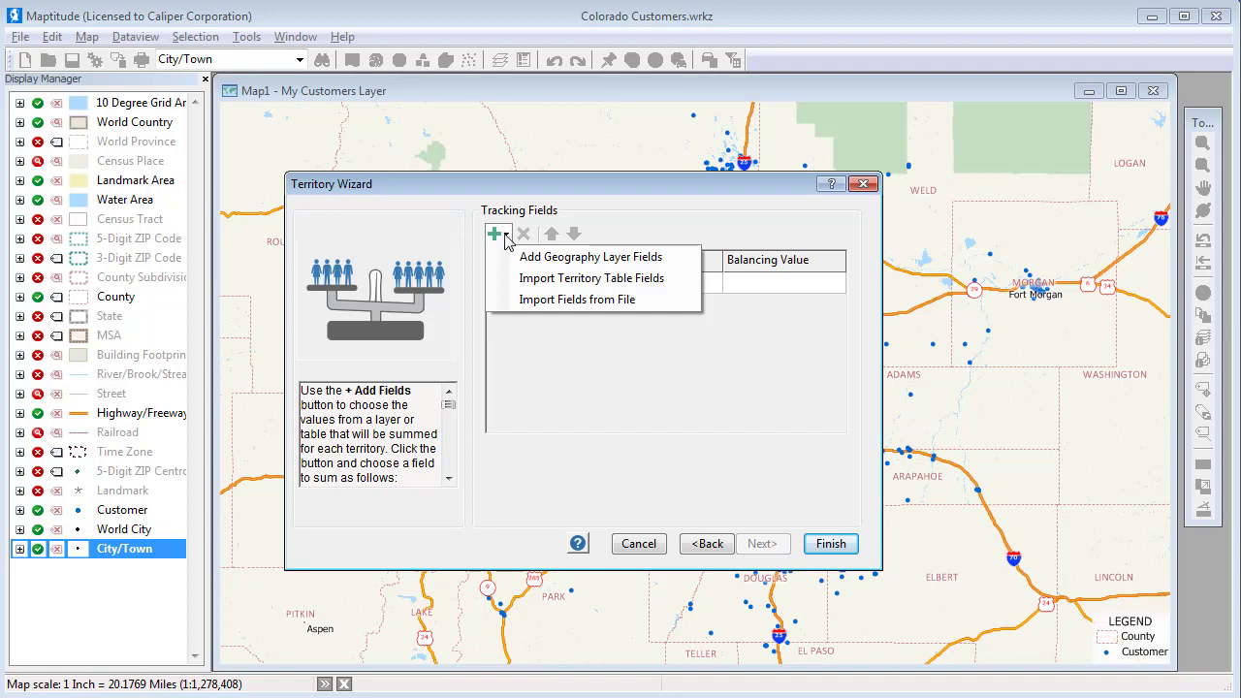
click(528, 258)
scroll(533, 272, down, 5)
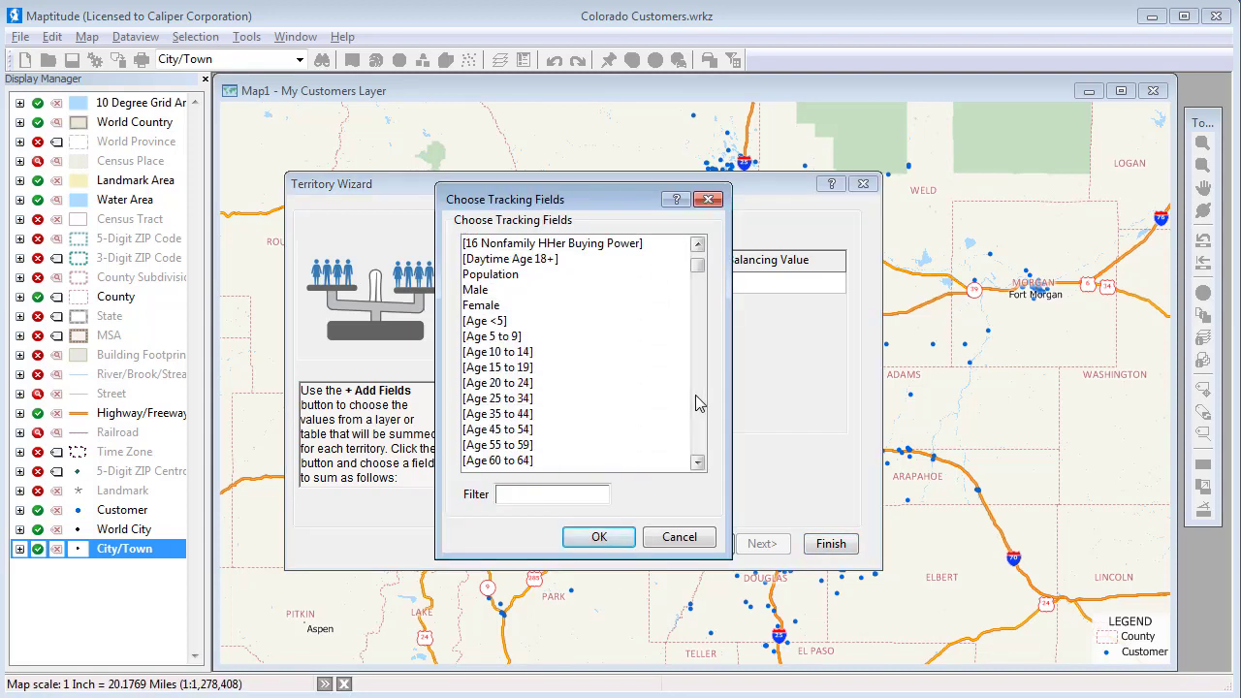
click(521, 275)
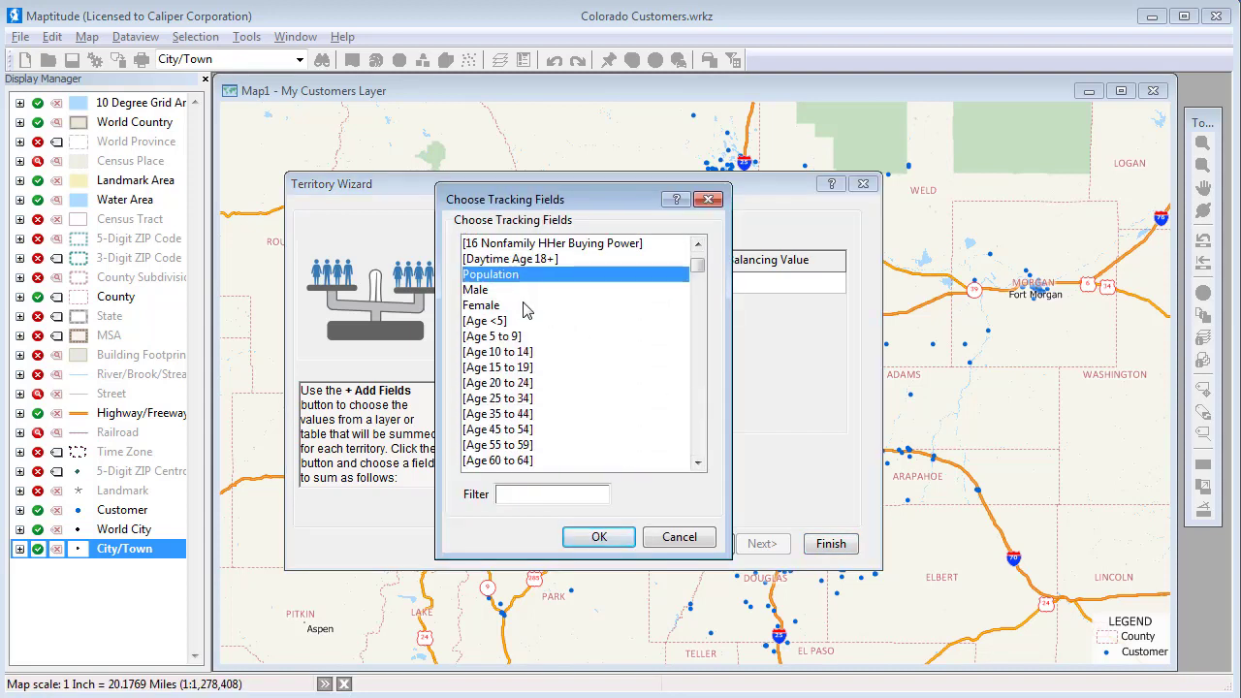
click(598, 536)
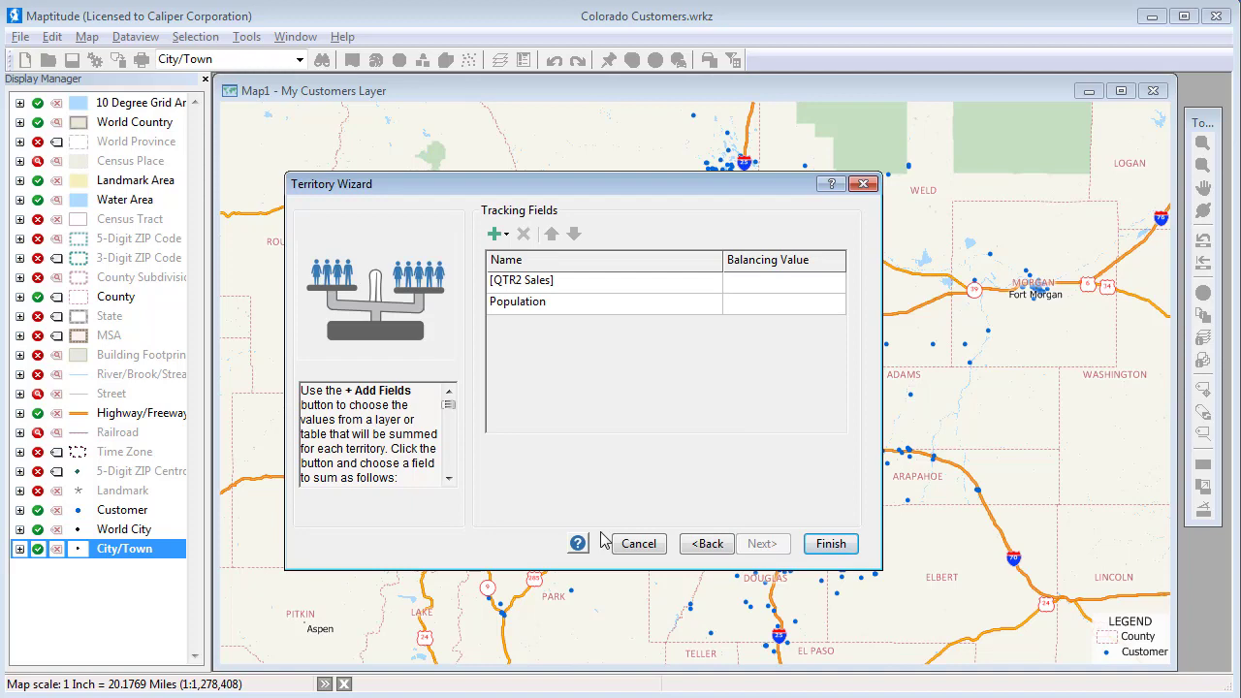
click(830, 544)
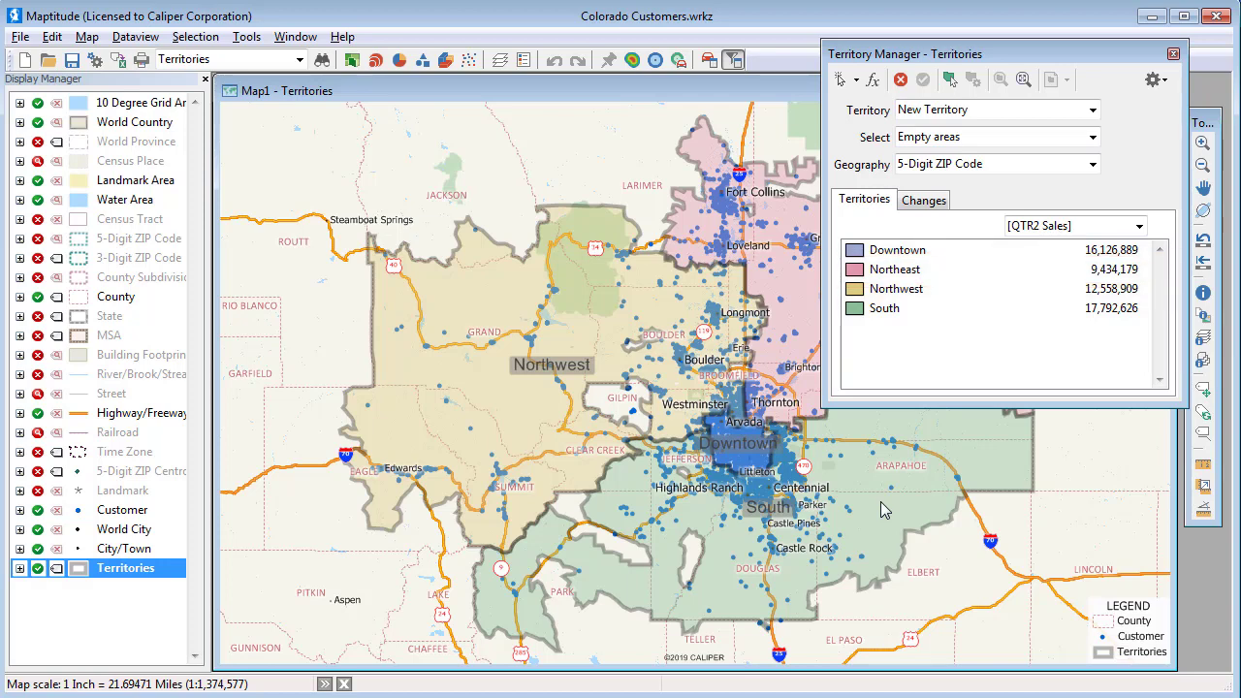
- Total territories by Population and pan the map left to bring Northeast fully into view
click(1077, 228)
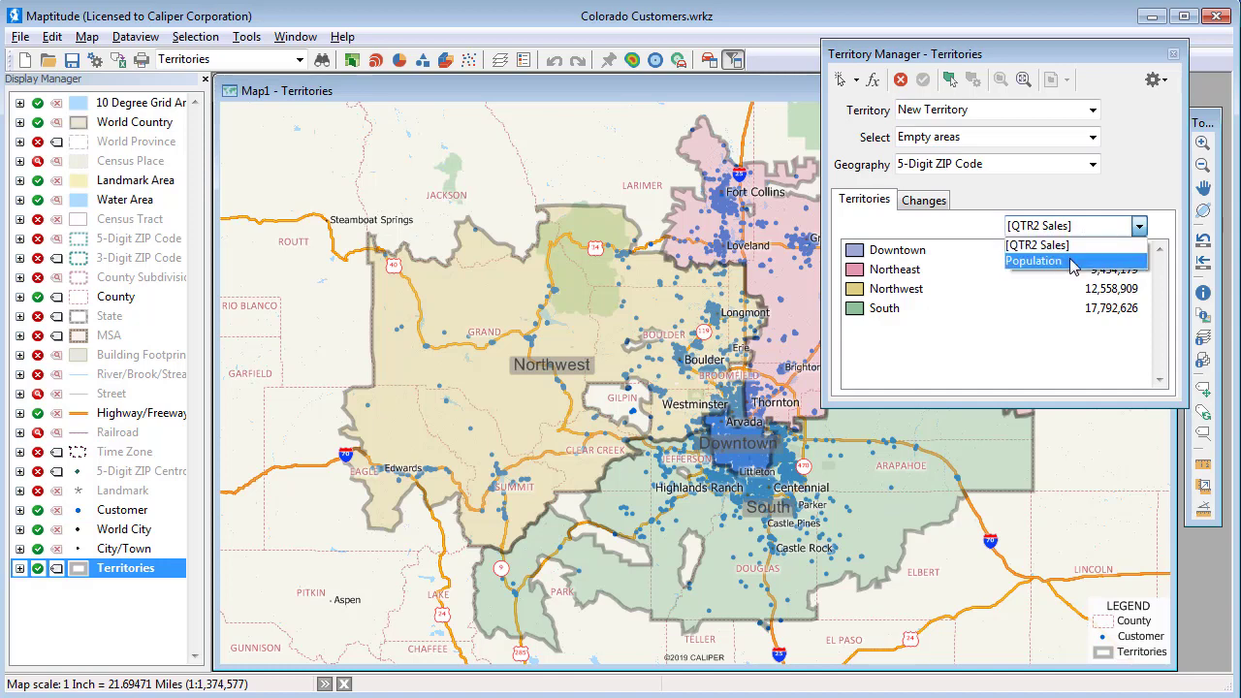
click(1074, 261)
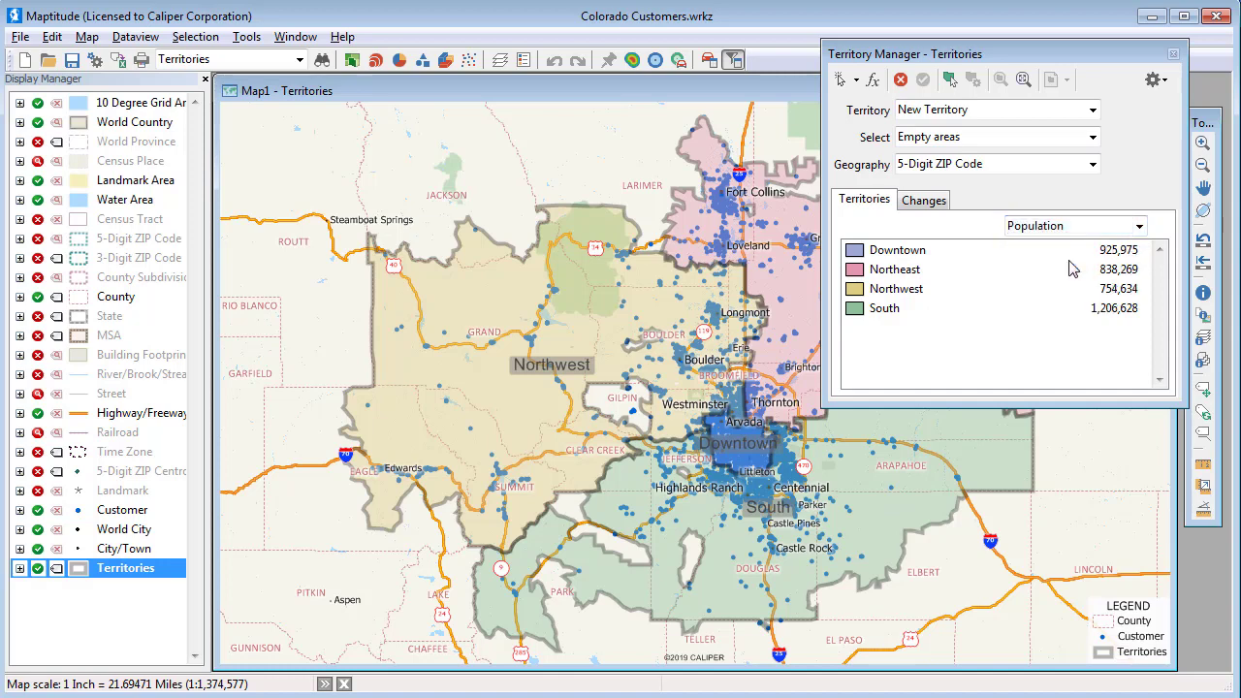
click(1203, 187)
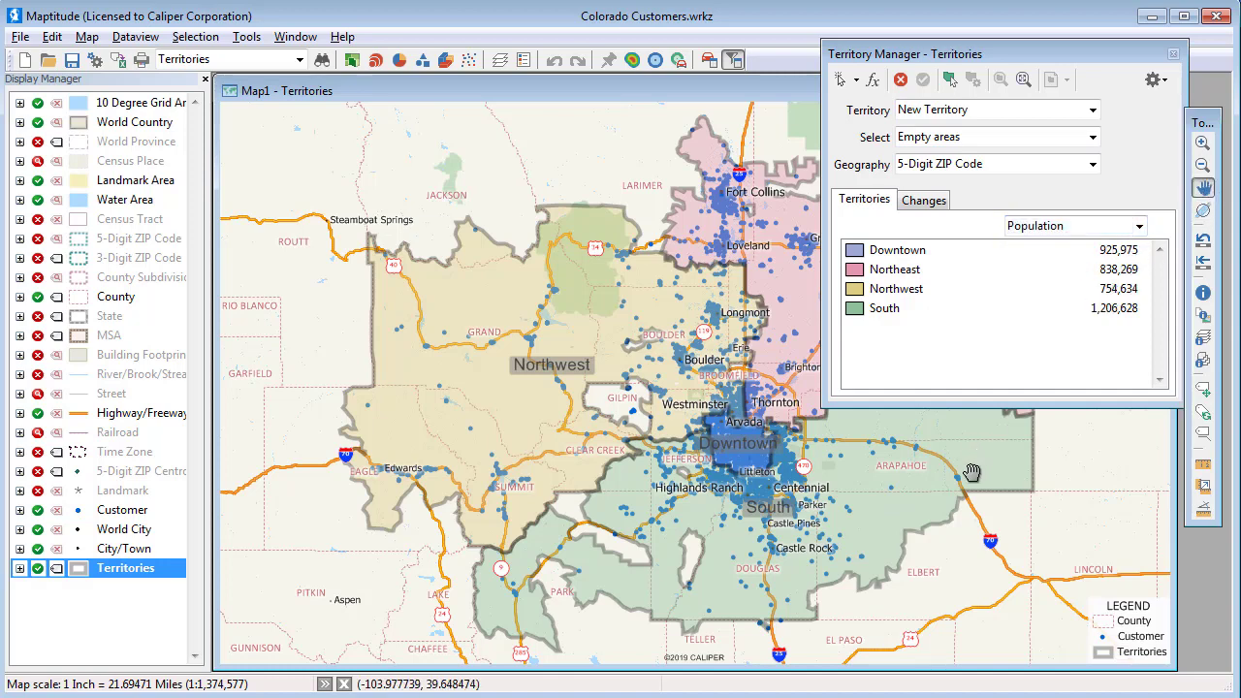
drag(971, 472, 837, 481)
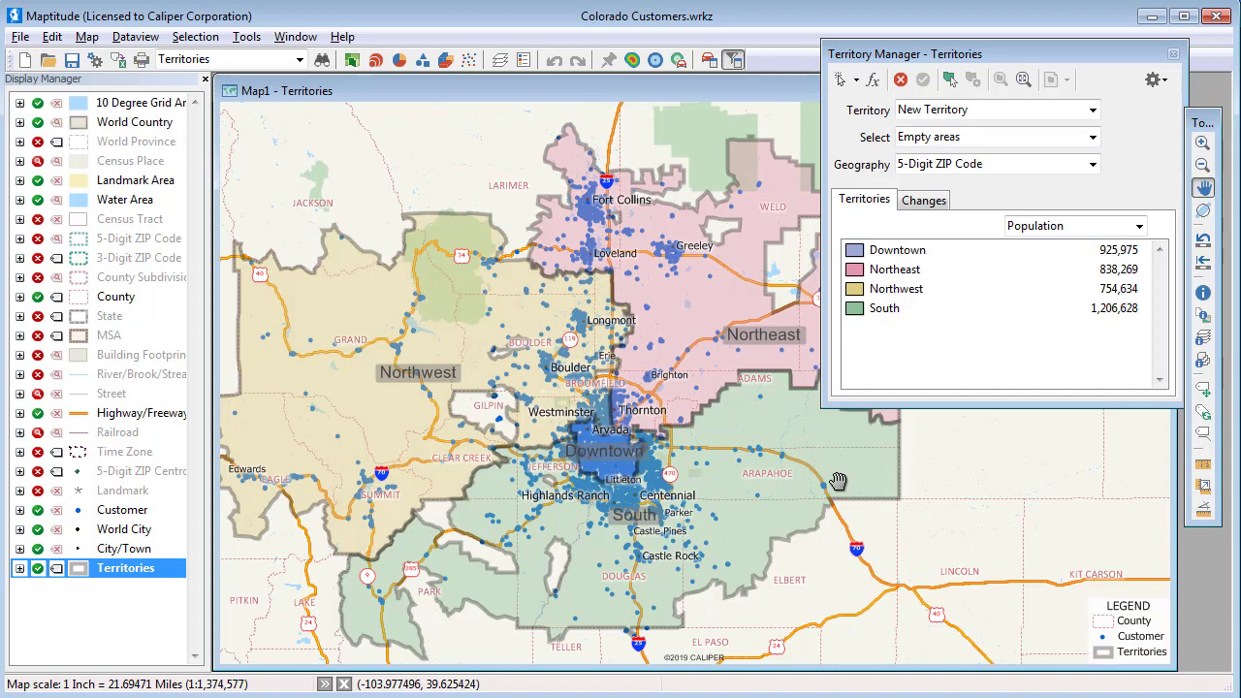
- Assign the empty Gilpin, Boulder and Erie ZIP areas to Northwest, raising its population to 777,639
click(1003, 110)
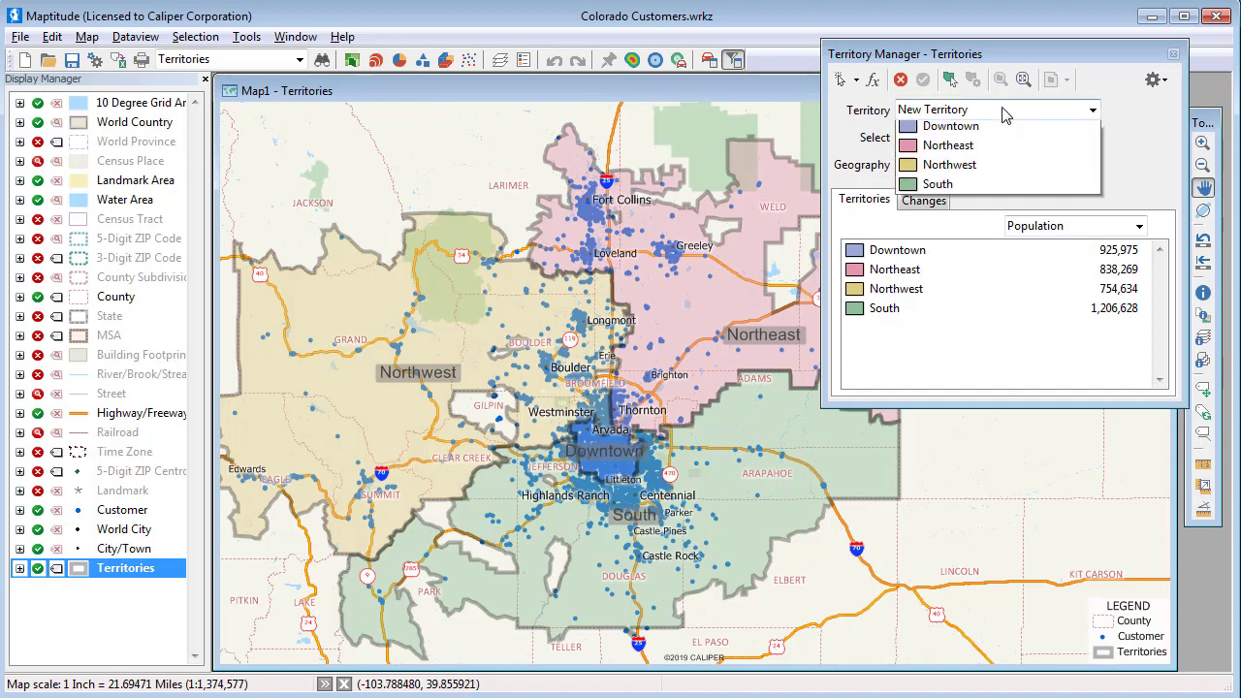
click(1001, 106)
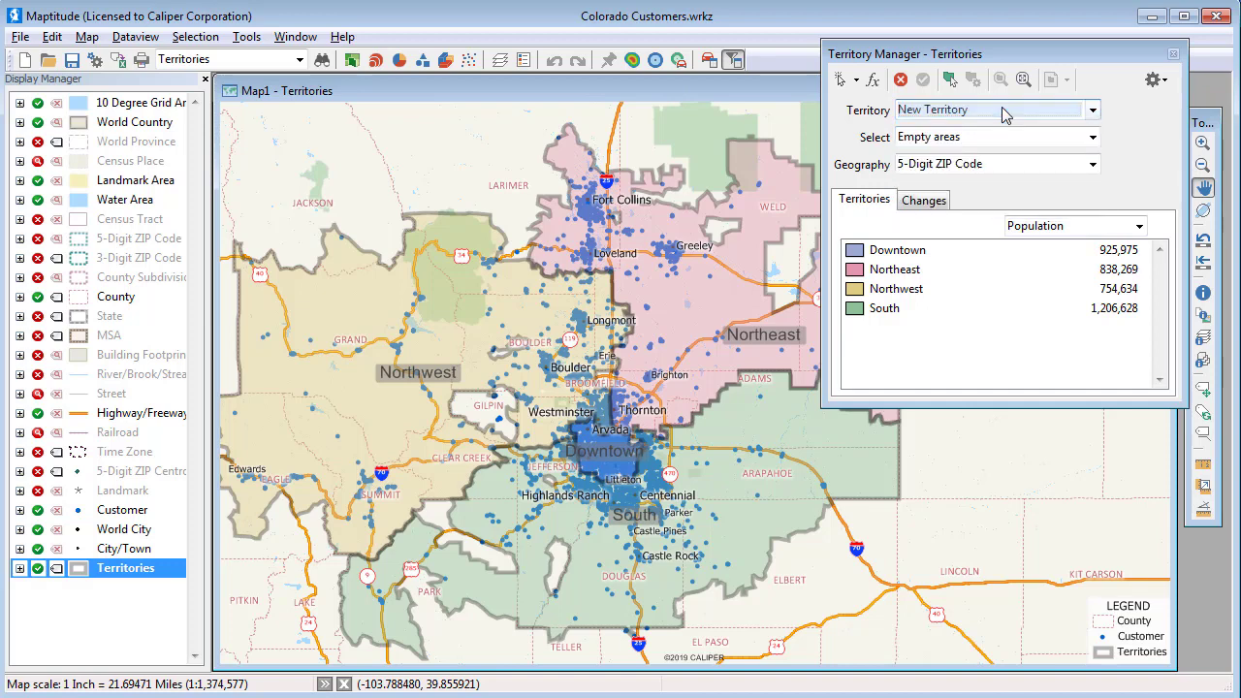
click(950, 81)
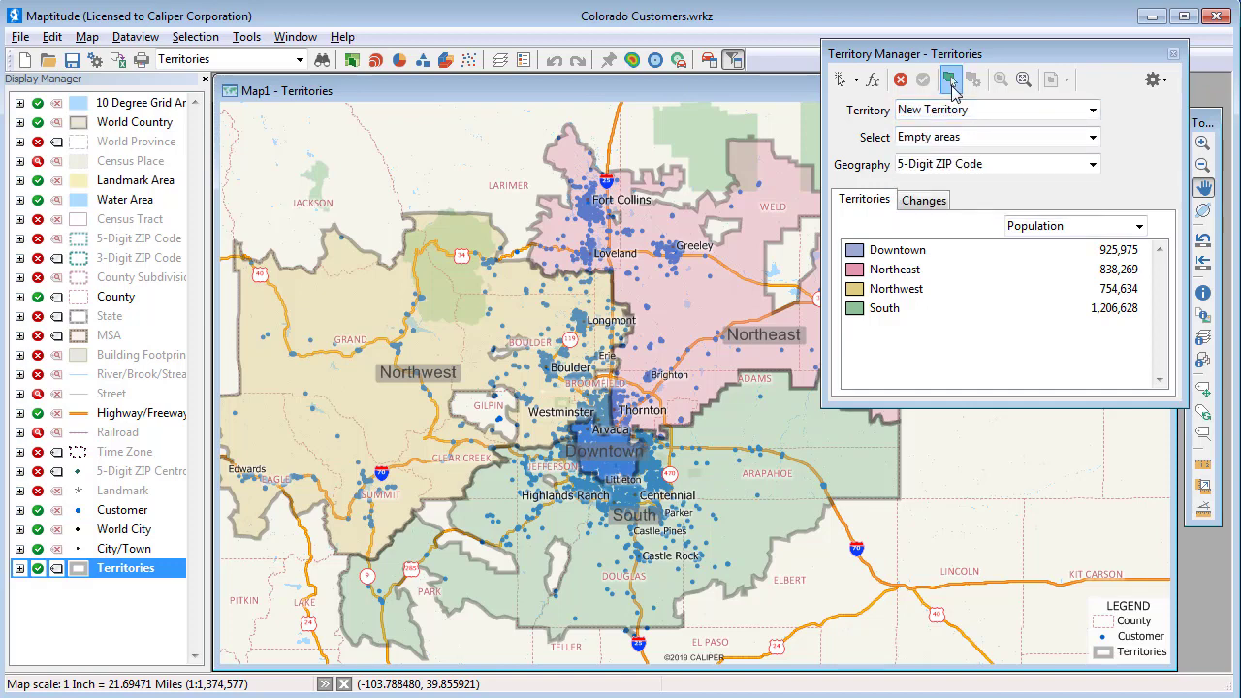
click(415, 339)
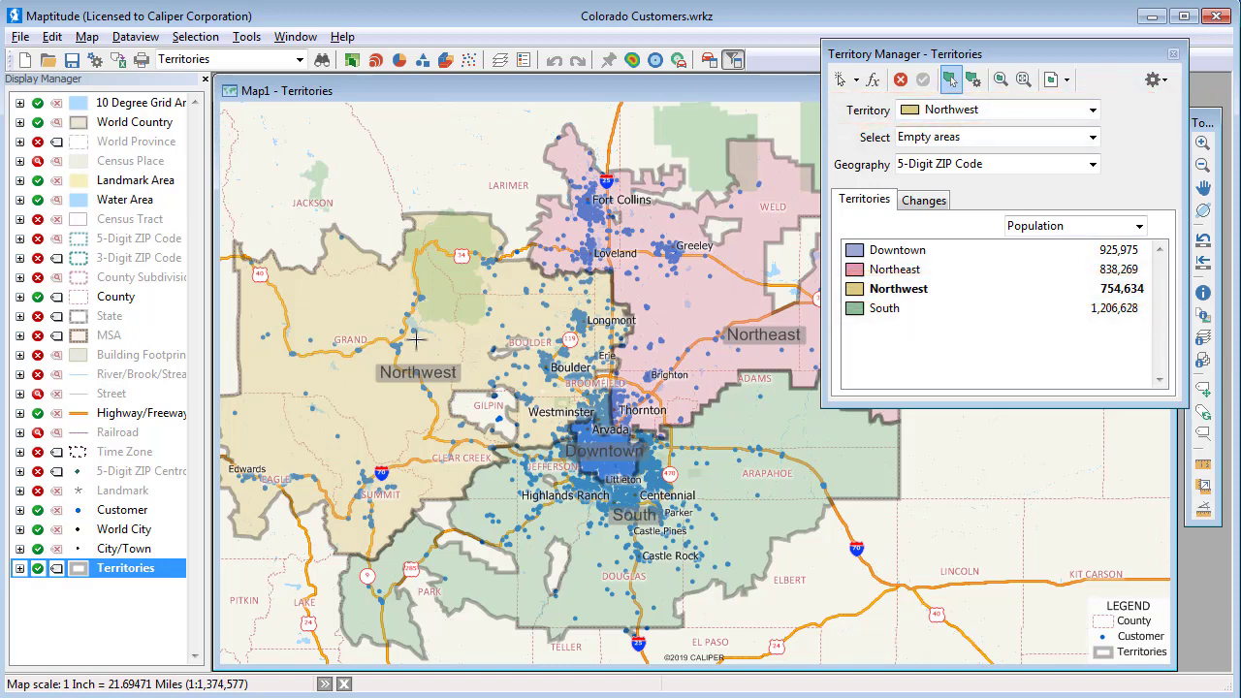
click(856, 79)
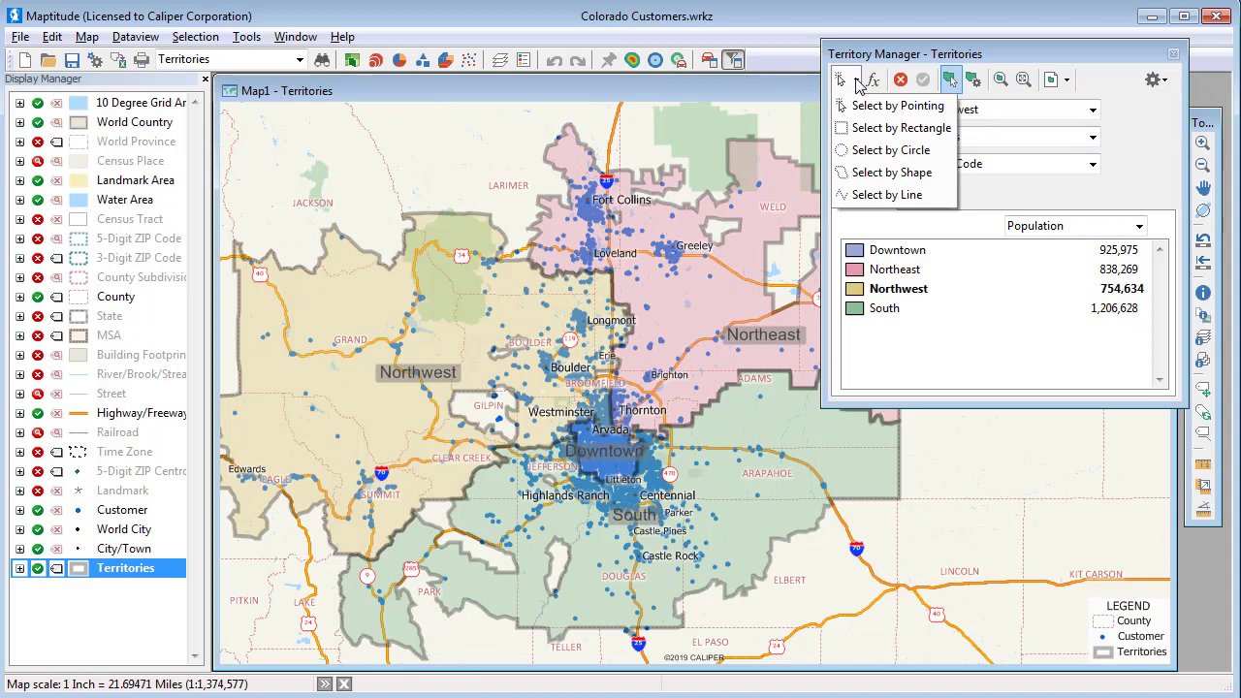
click(853, 105)
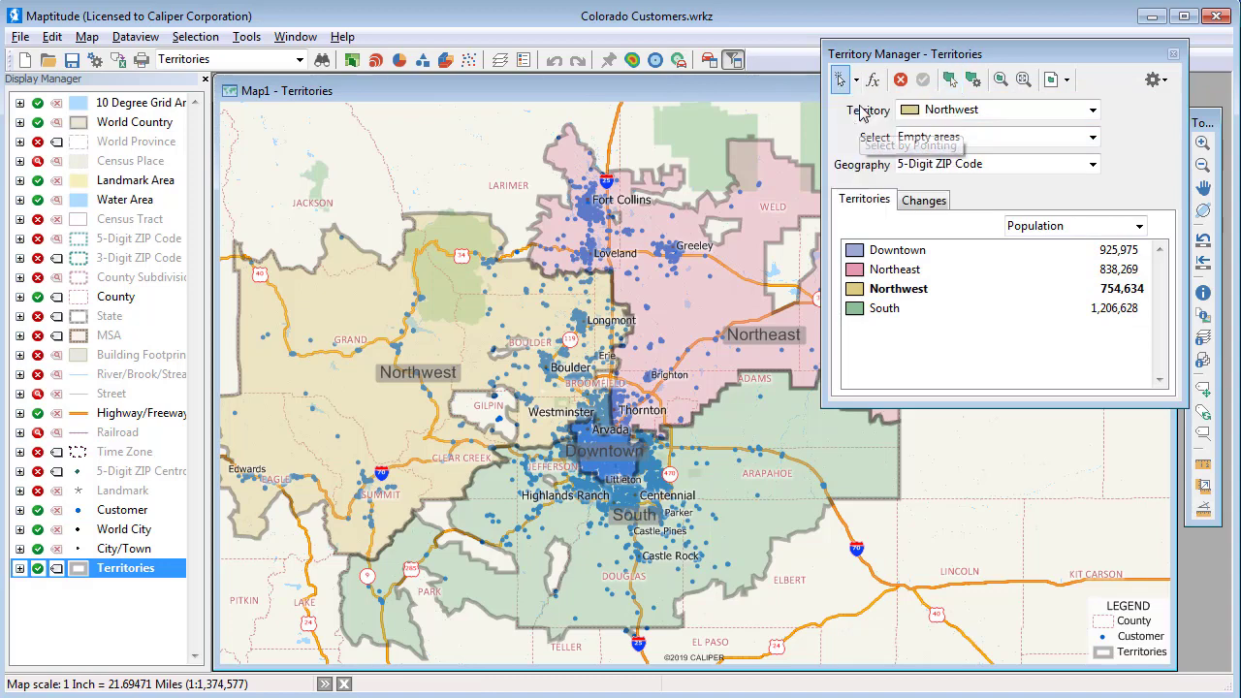
click(479, 405)
click(502, 355)
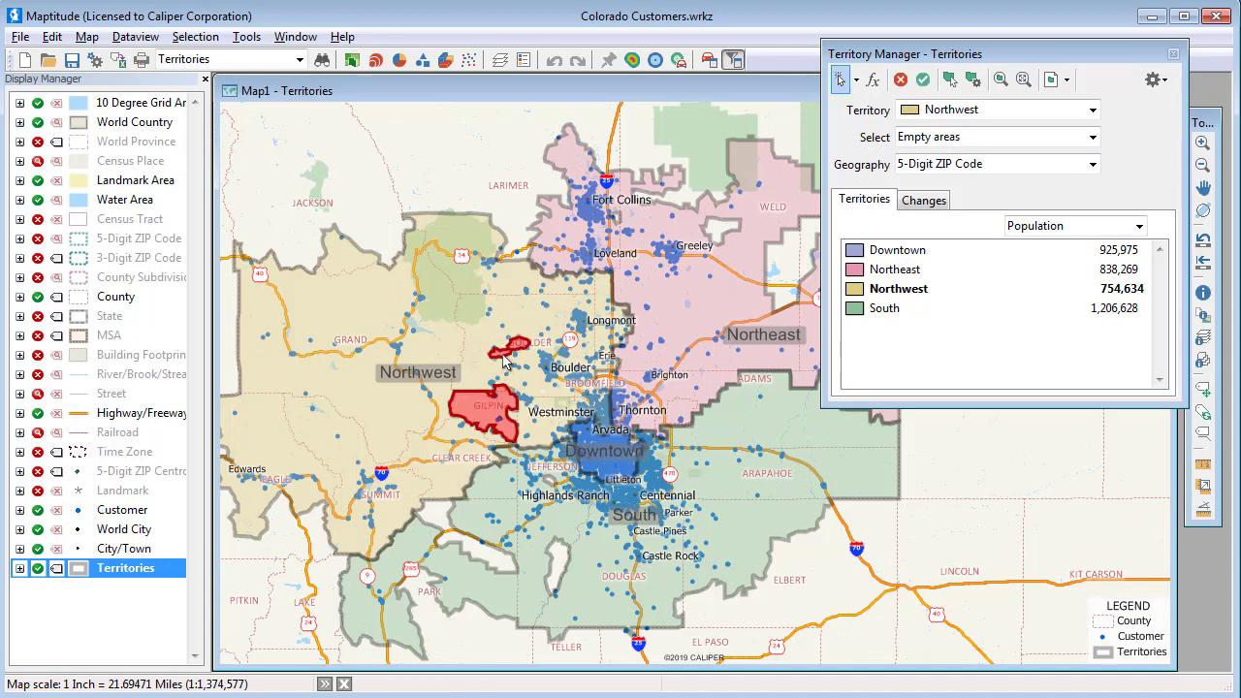
click(602, 378)
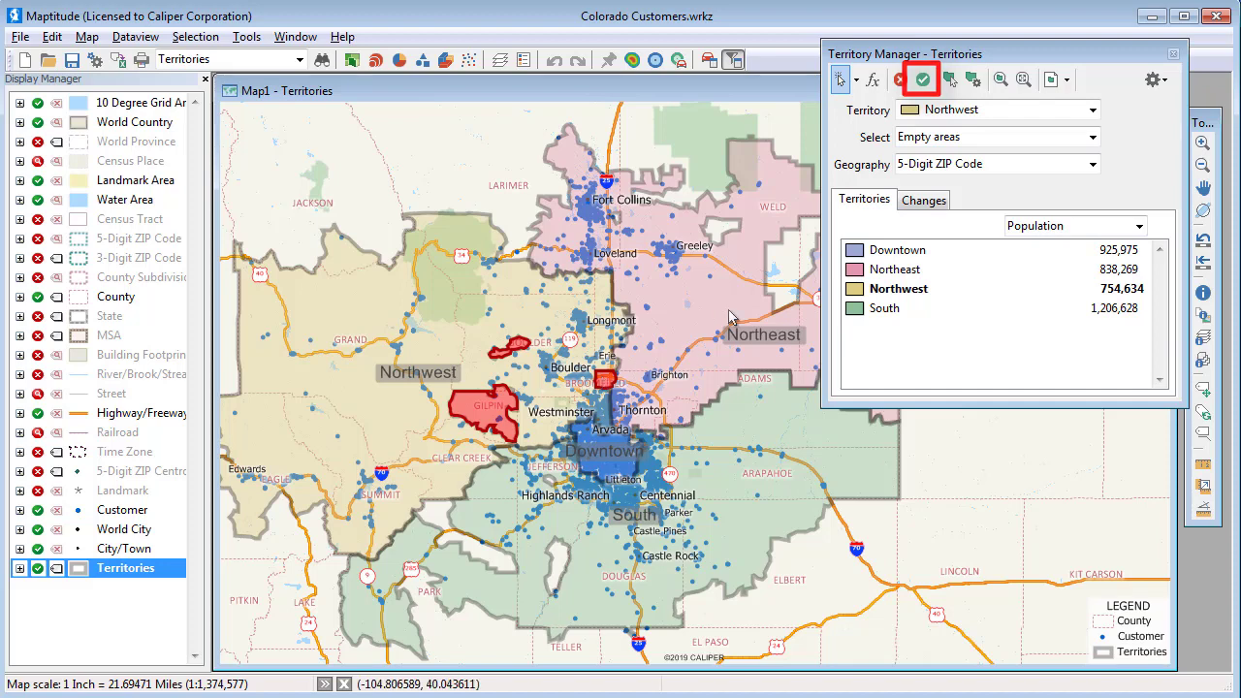
click(923, 81)
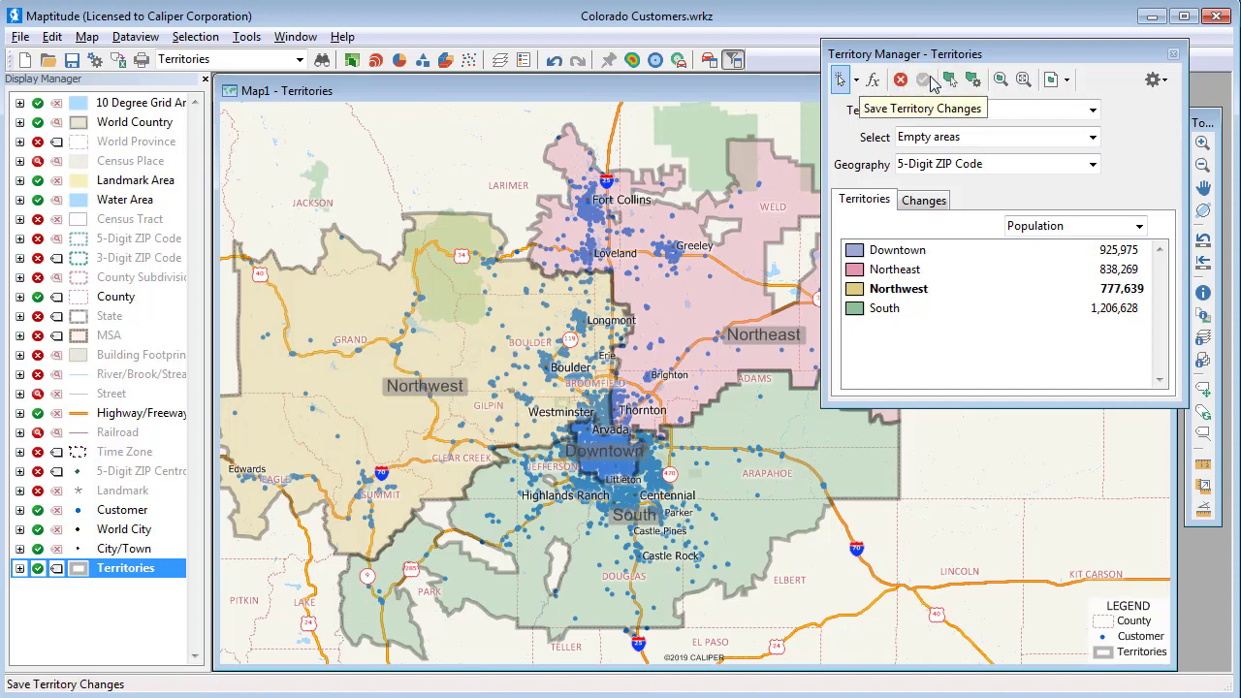
- Assign the empty area east of Greeley to Northeast, bringing its population to 839,818
click(991, 110)
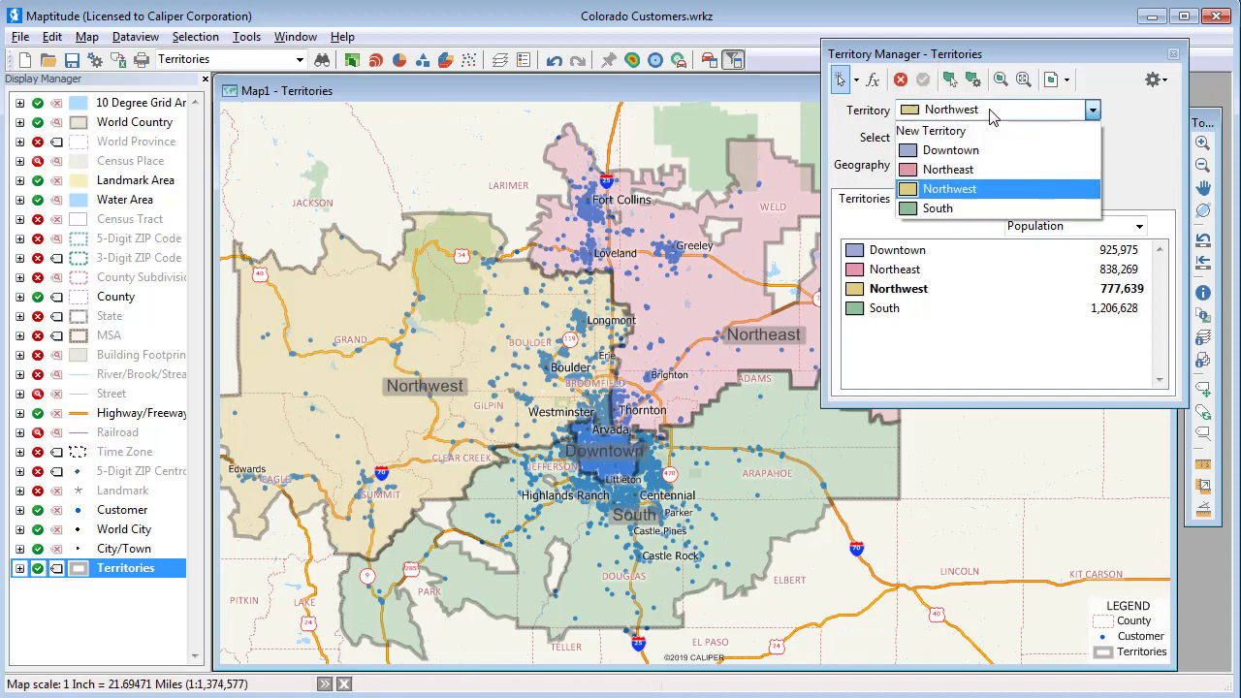
click(990, 171)
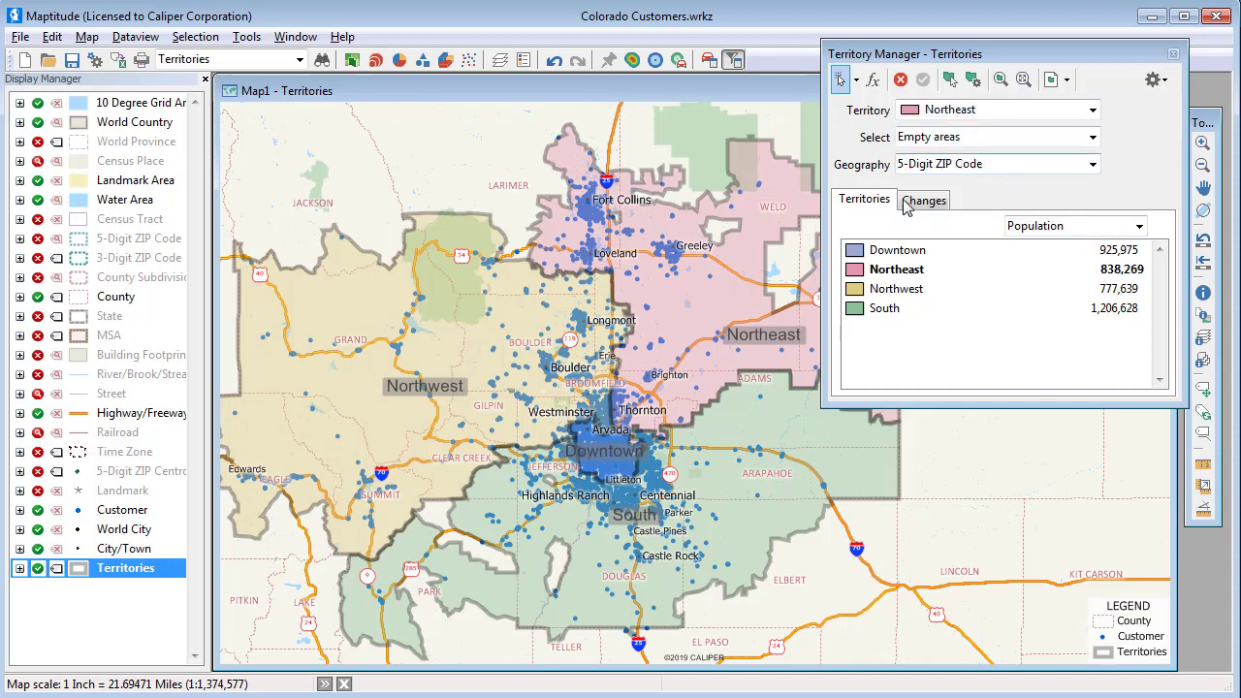
click(721, 231)
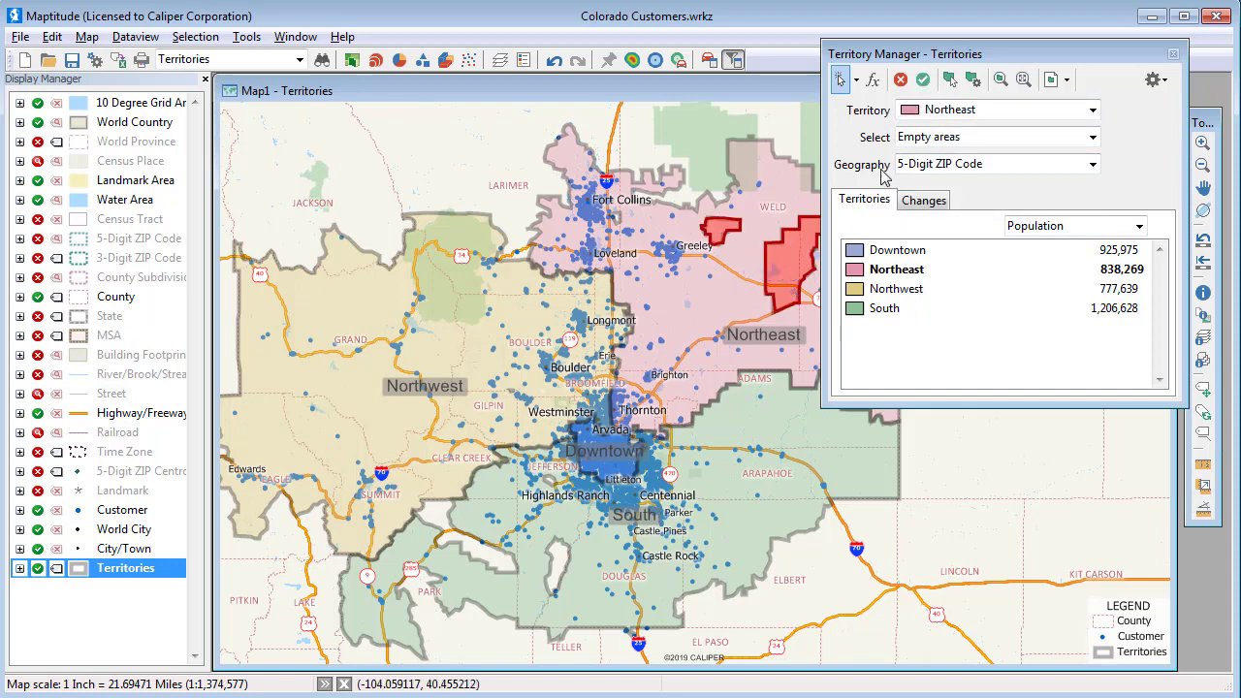
click(926, 82)
- Add the empty areas near Park county and around Highlands Ranch to South, reaching 1,208,398 population
click(951, 114)
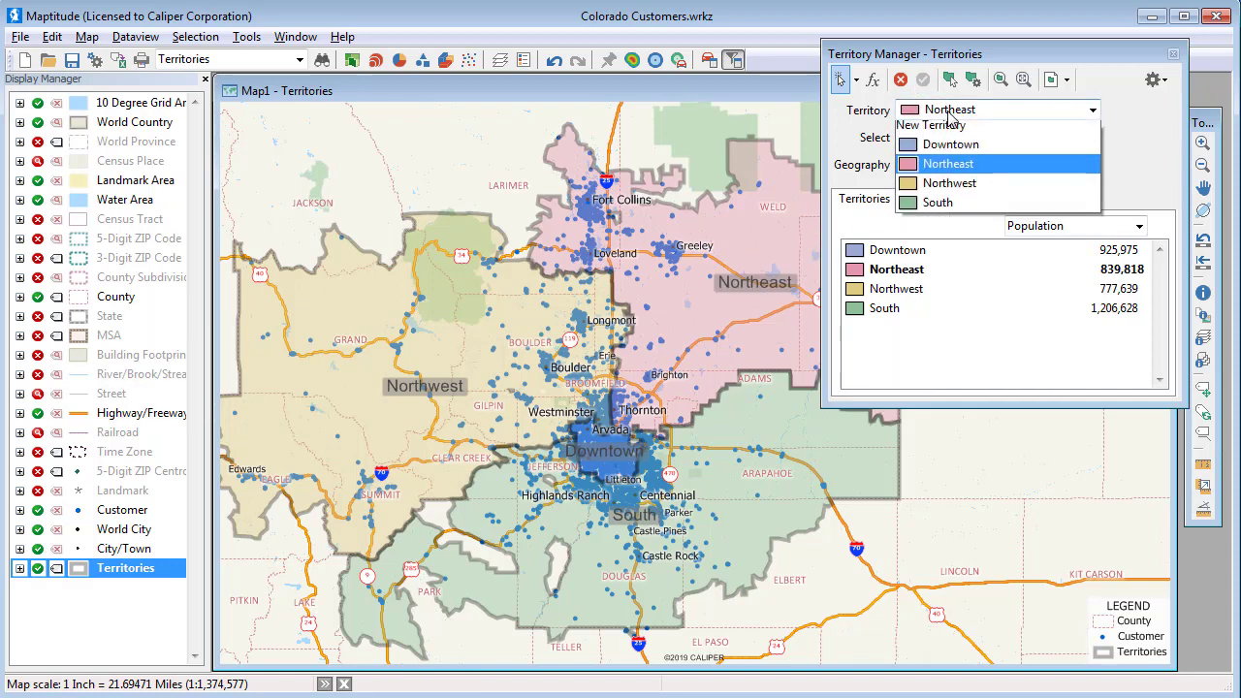
click(955, 209)
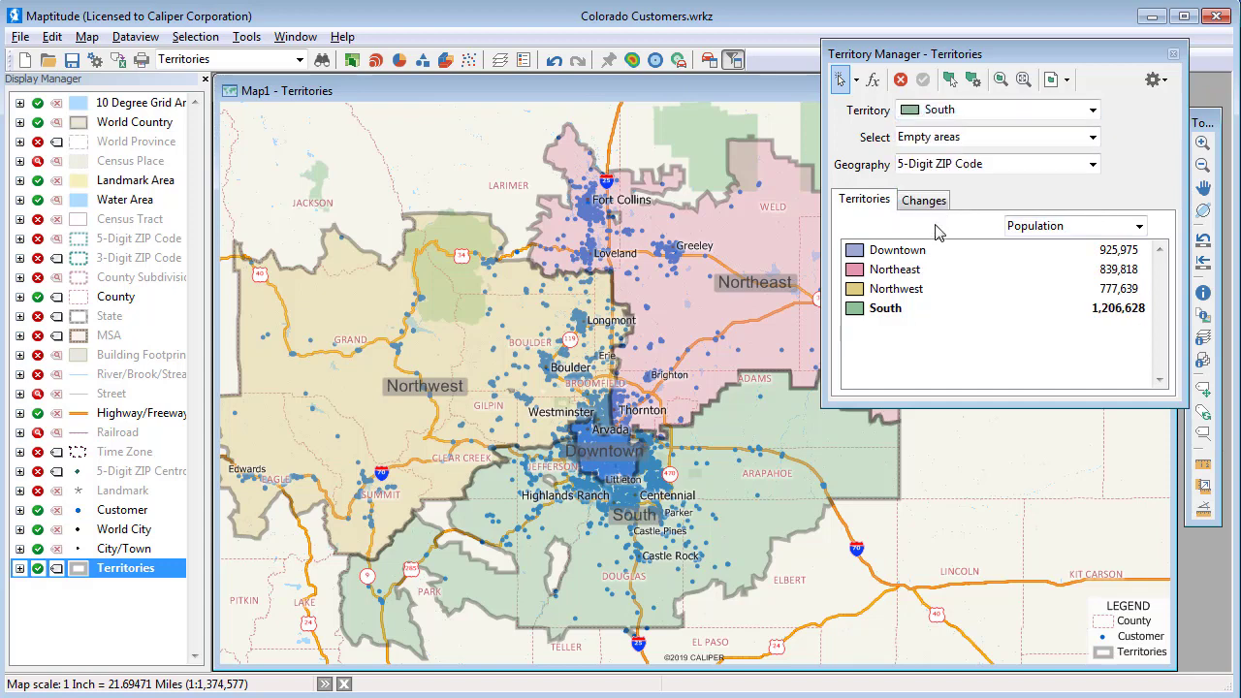
click(472, 546)
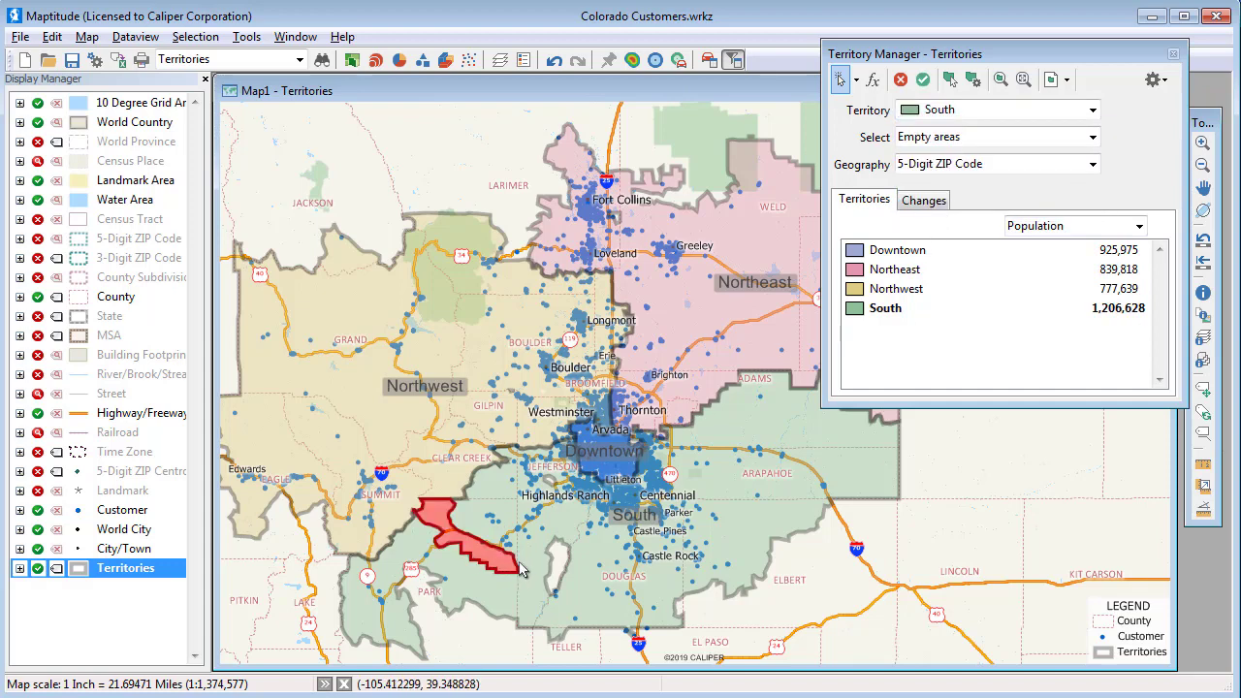
click(556, 564)
click(550, 480)
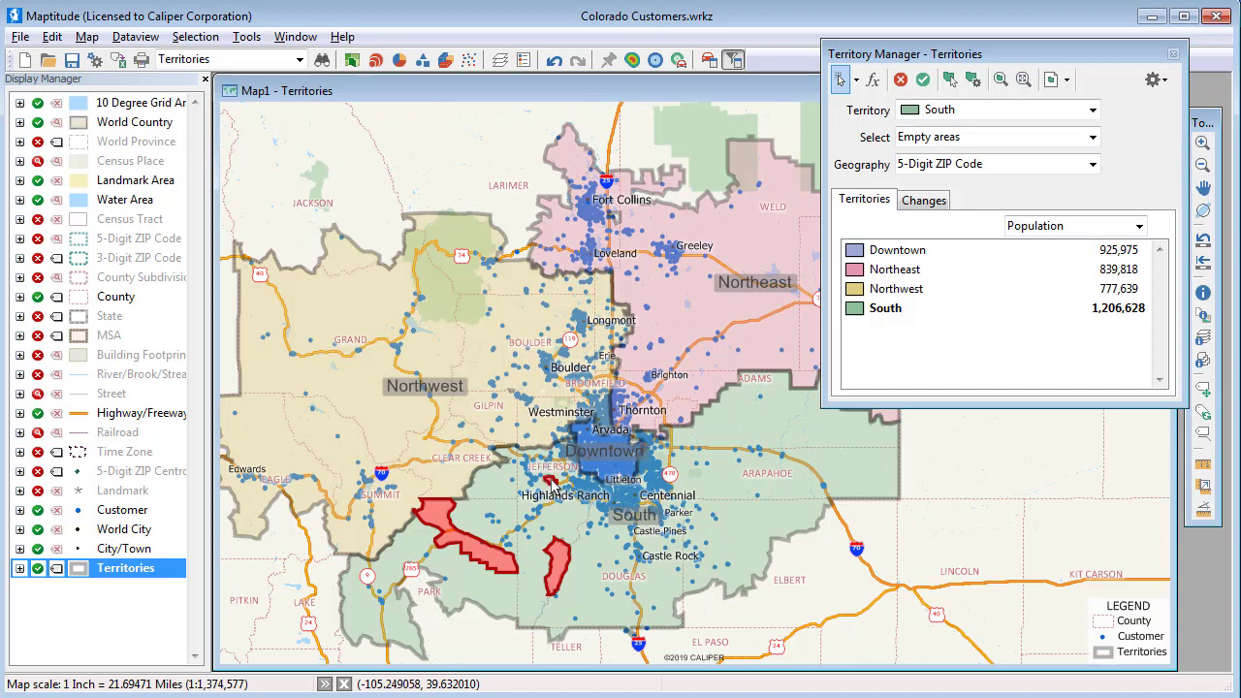
click(924, 83)
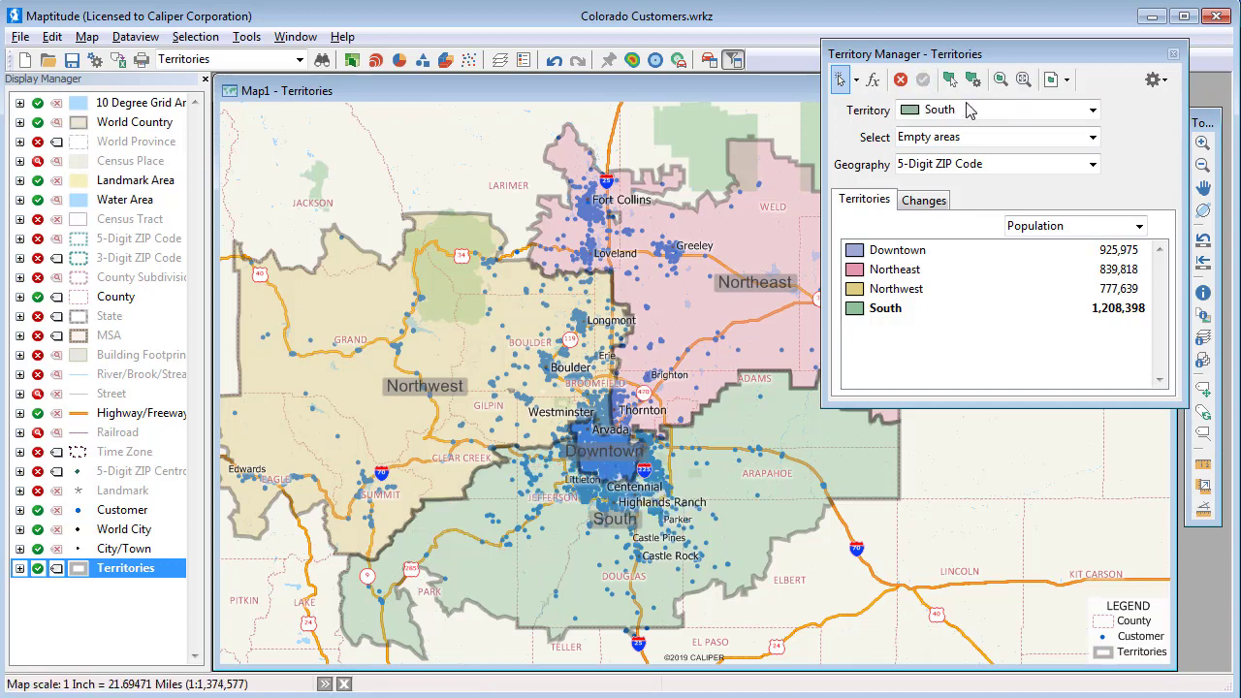
click(1003, 109)
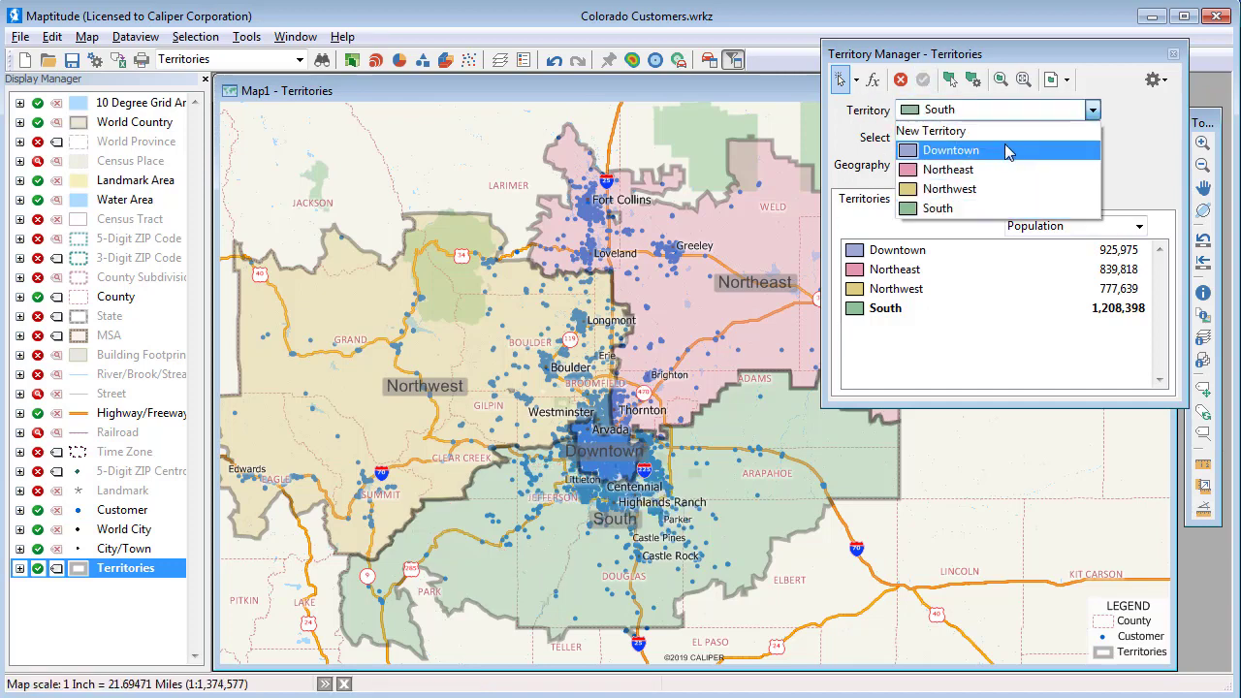
- Zoom to Downtown and assign the empty ZIP areas in and around it, reaching 951,196 population
click(1003, 149)
click(1001, 81)
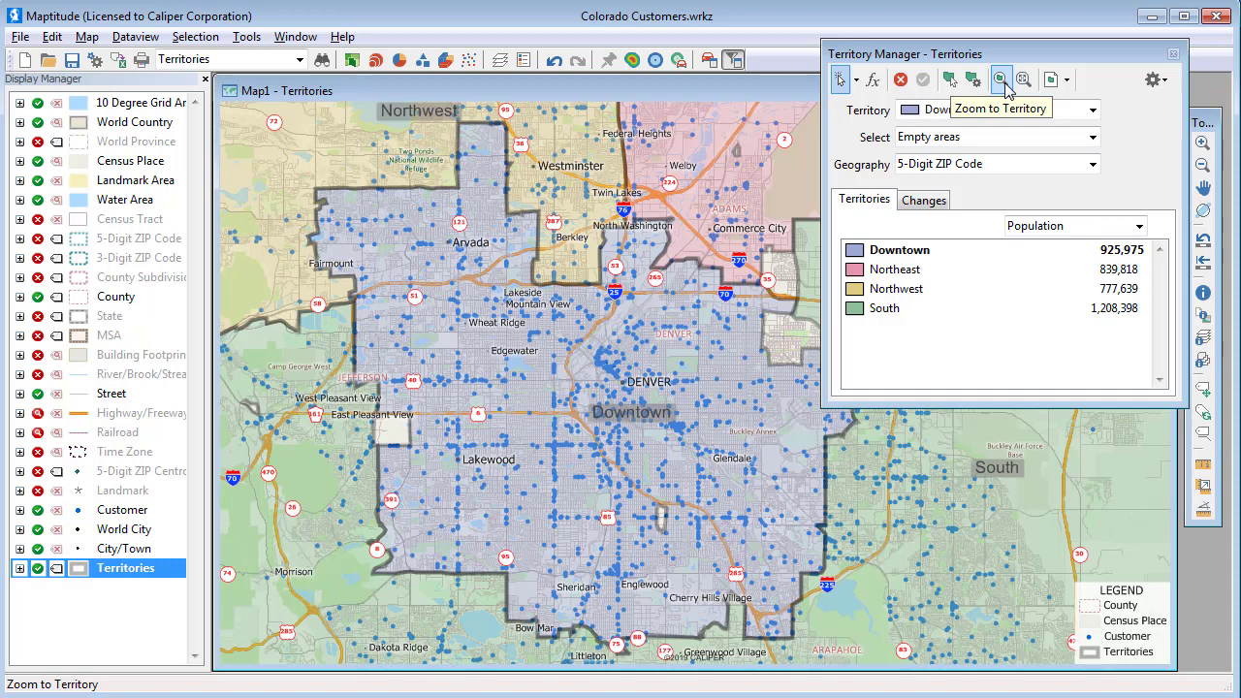
click(855, 82)
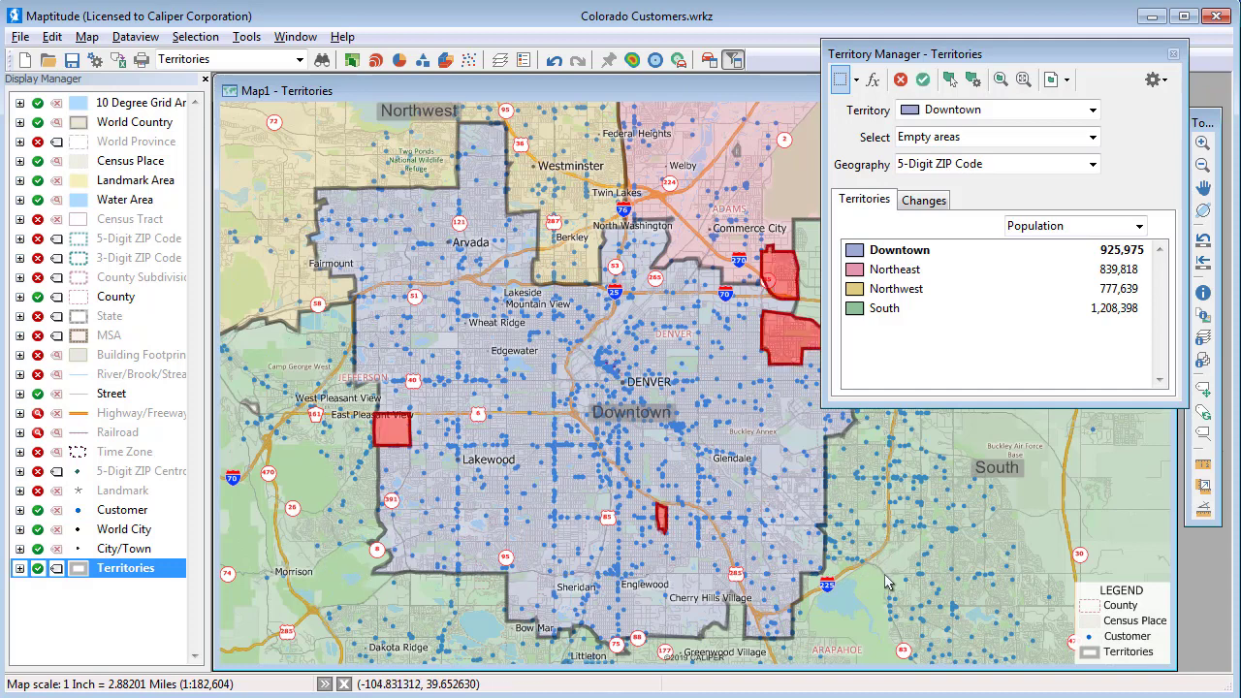
click(921, 81)
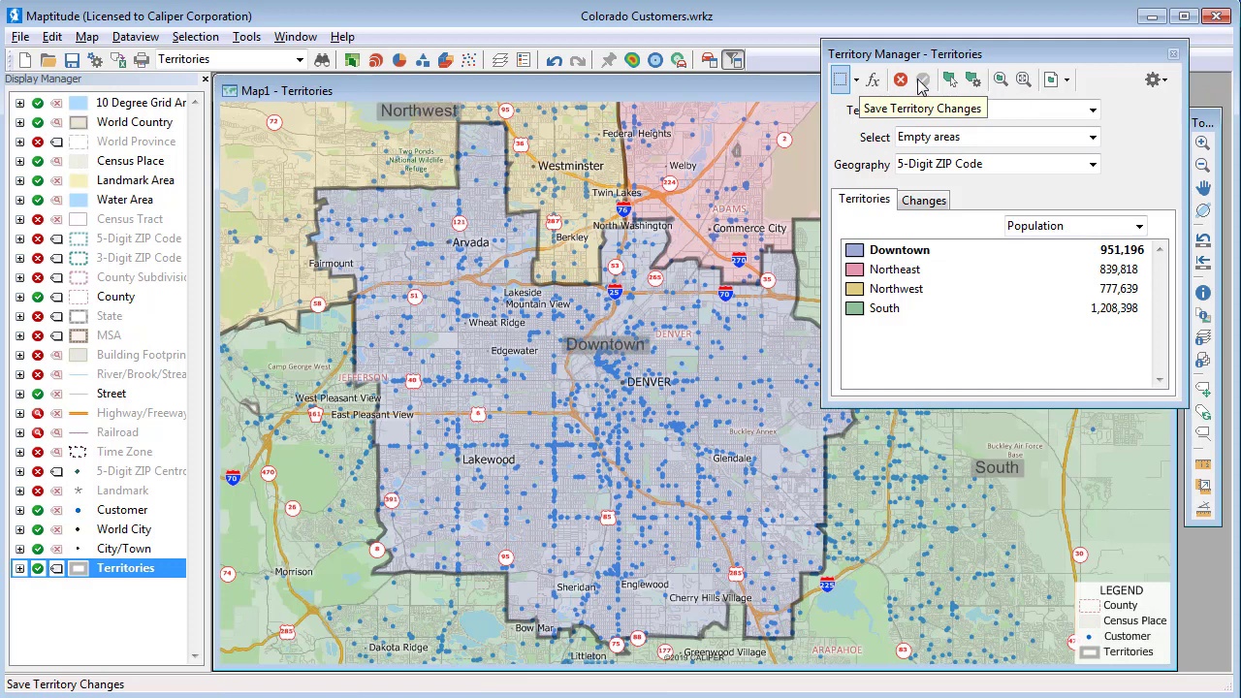
click(1040, 226)
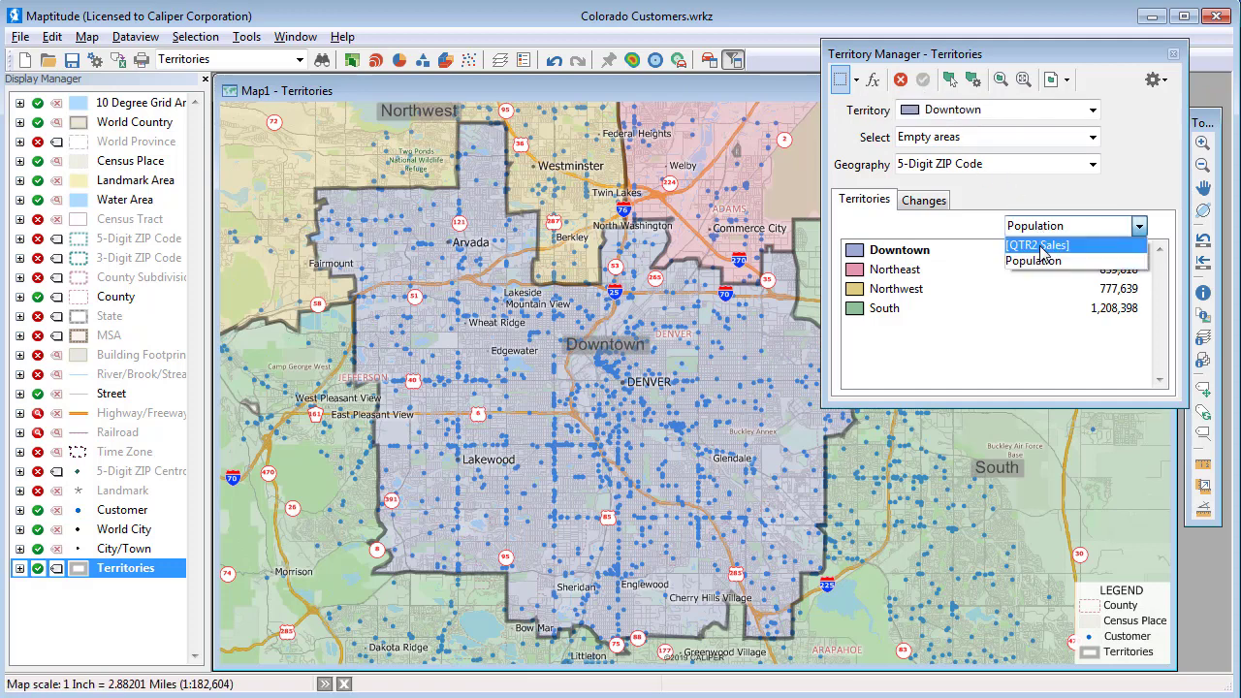
- Switch territory totals to QTR2 Sales, e.g. Downtown 16,126,889 and South 17,792,626
click(1039, 245)
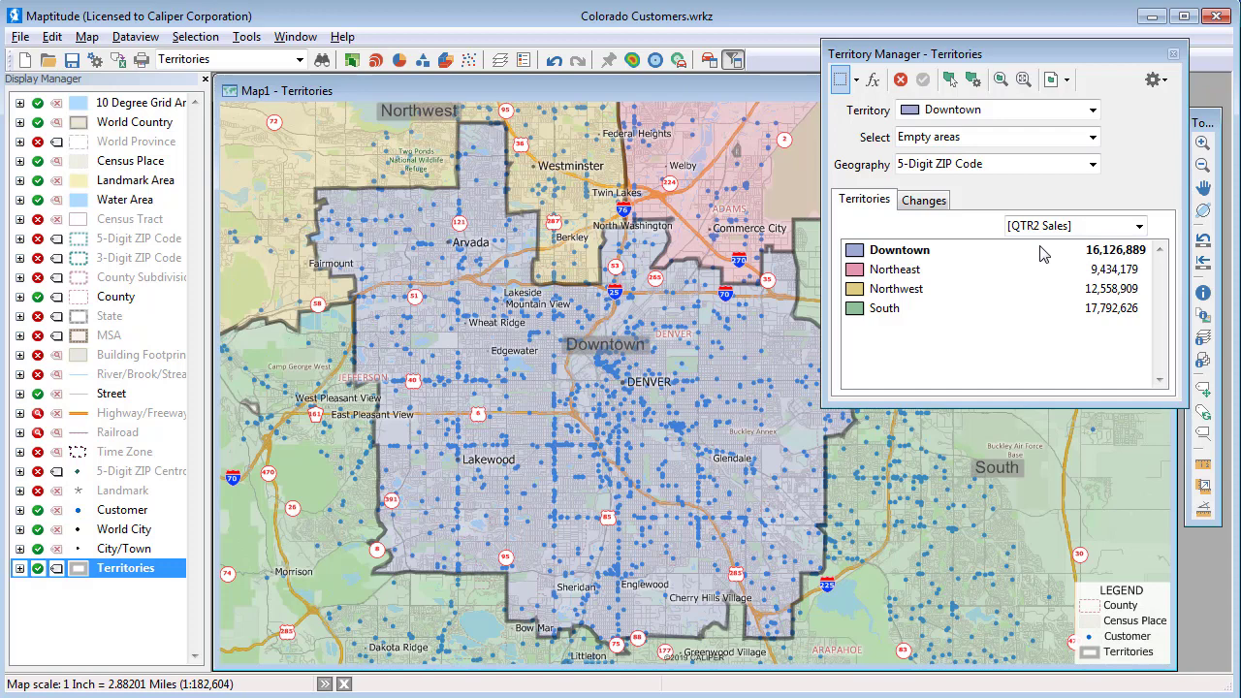
- Edit Northeast allowing any non-overlapping area, show its Changes view, and use Select by Pointing
click(989, 109)
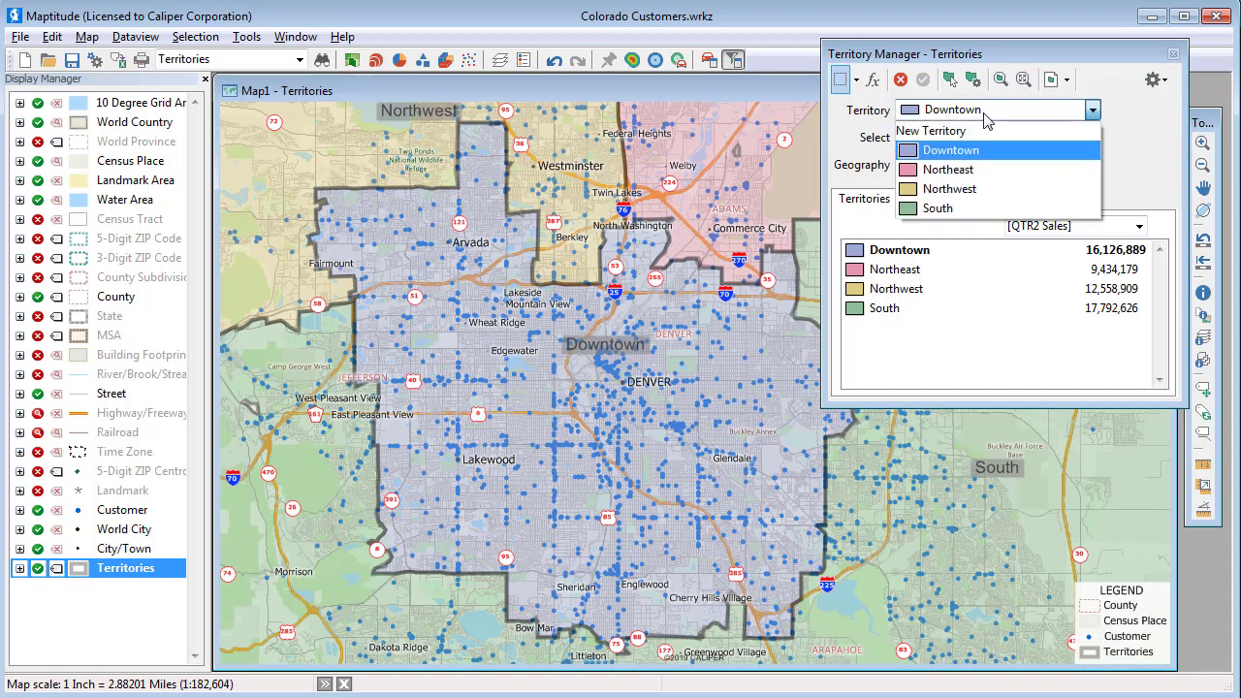
click(983, 168)
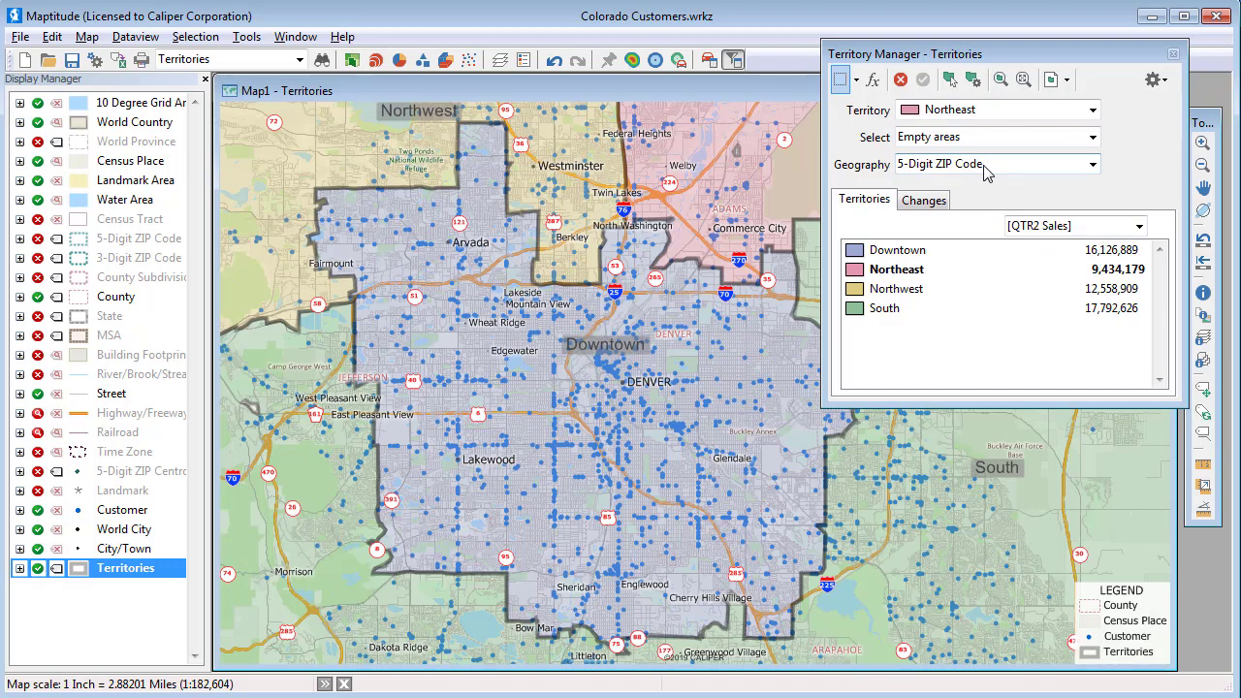
click(978, 135)
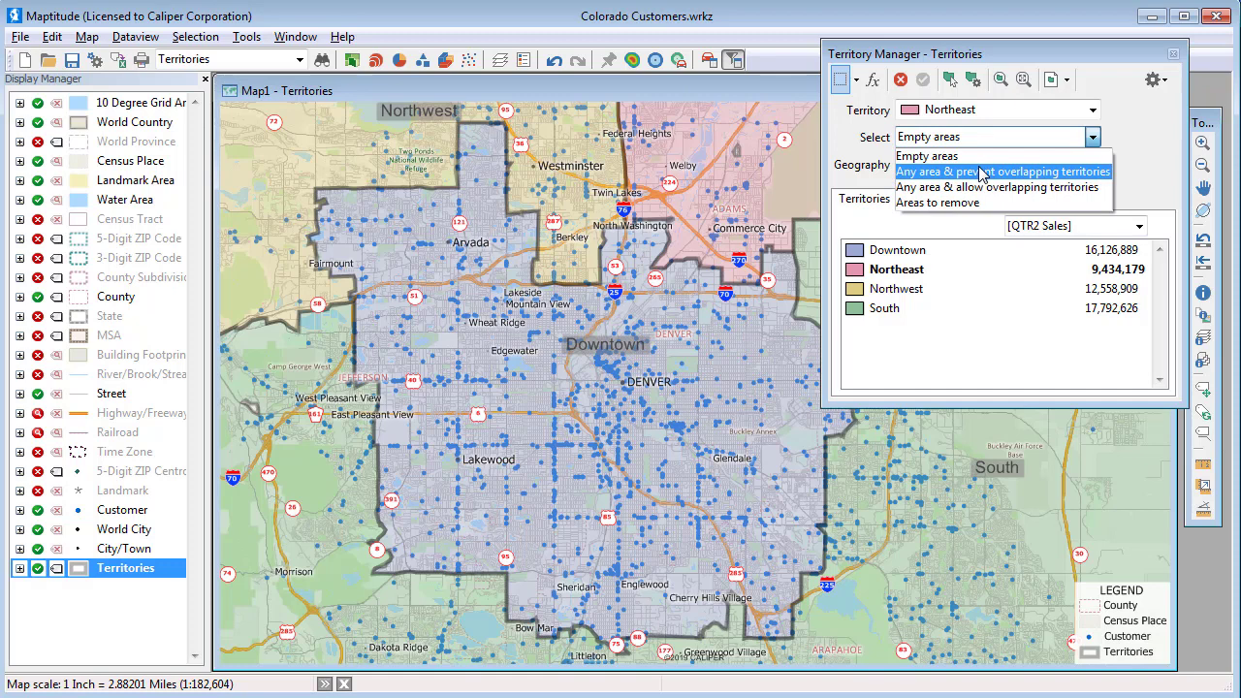
click(982, 171)
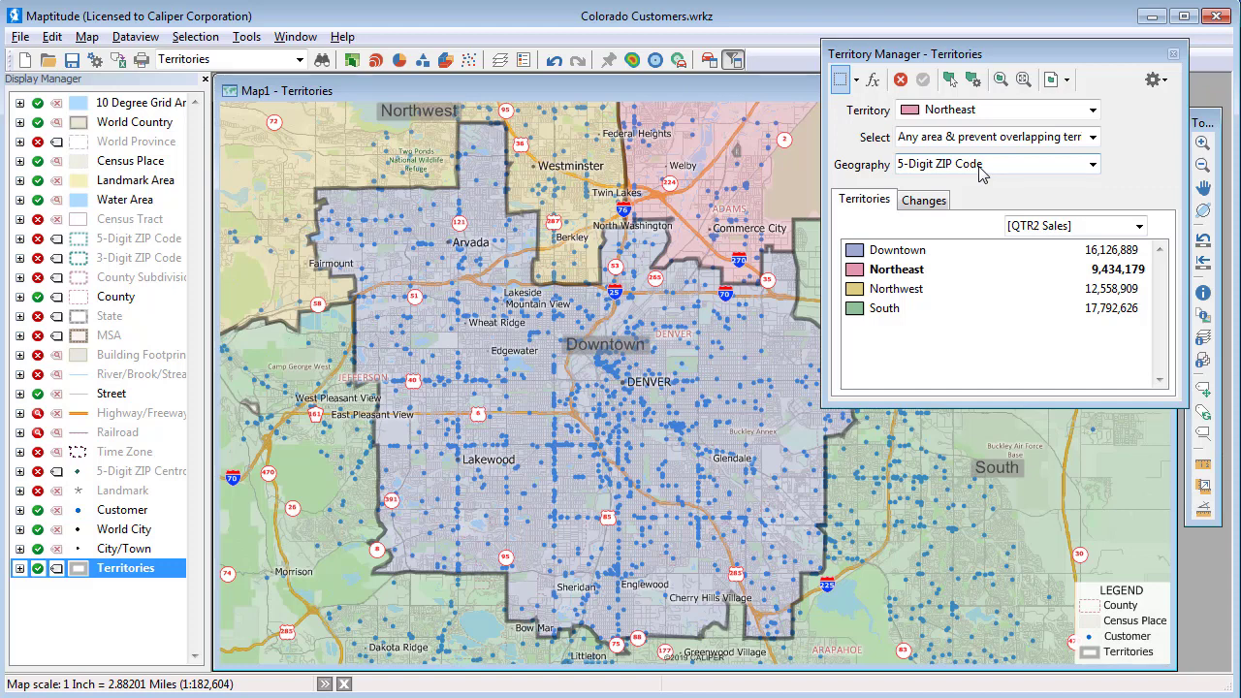
click(928, 203)
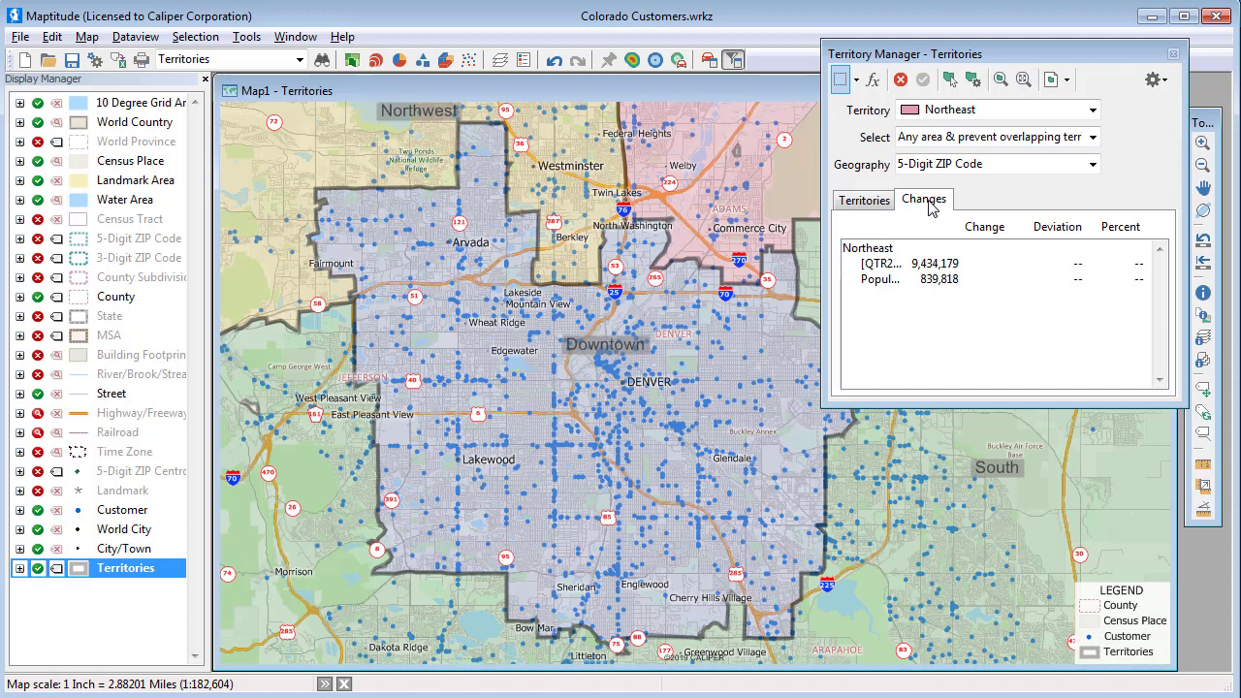
click(856, 80)
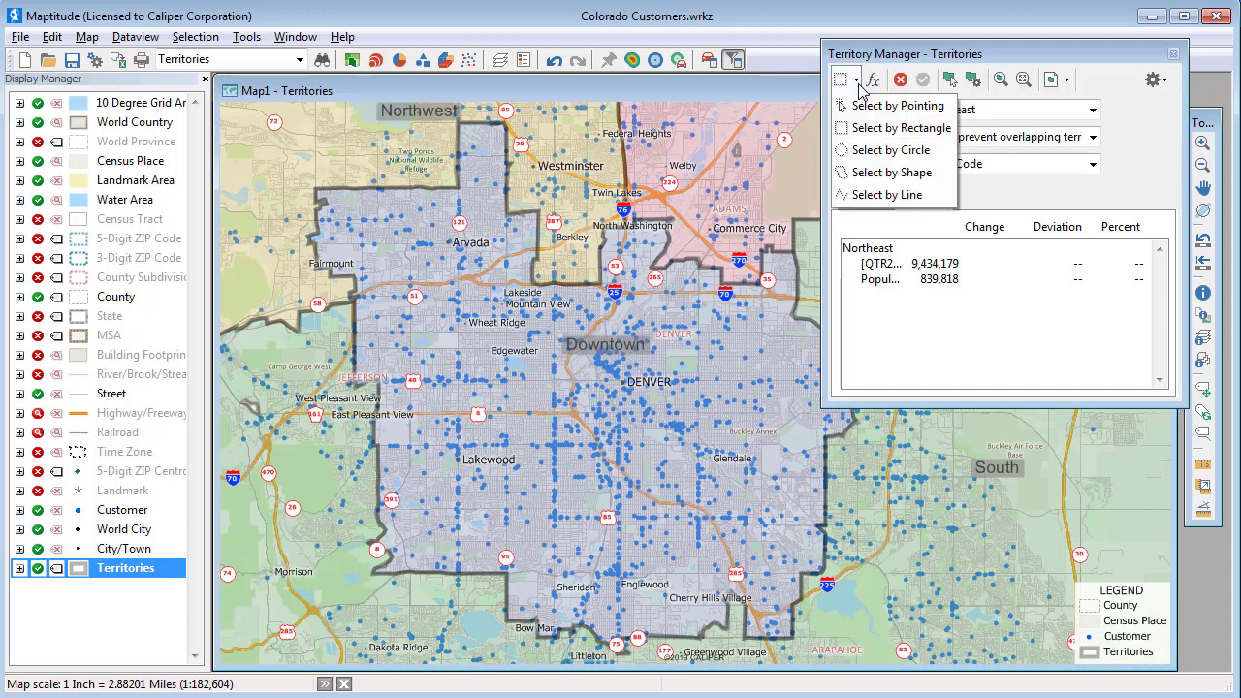
click(861, 107)
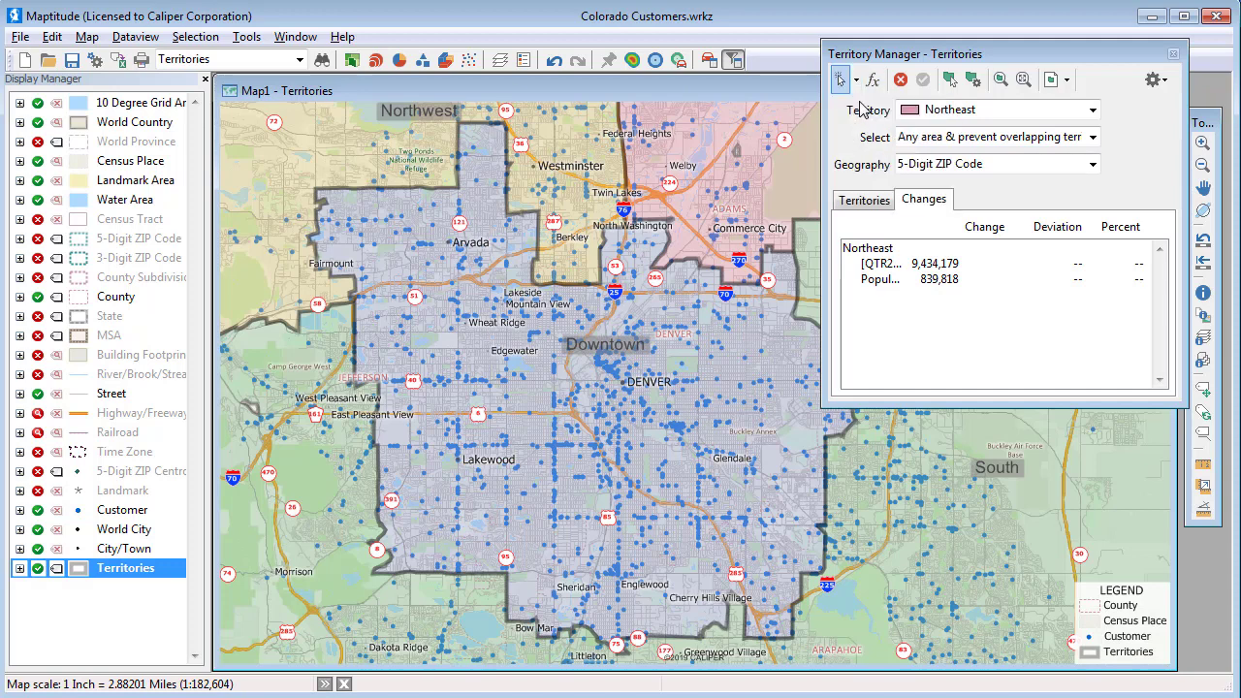
- Add ZIP areas around North Washington, Denver, Aurora and Bennett to Northeast, reaching 13,824,615 QTR2 Sales
click(647, 246)
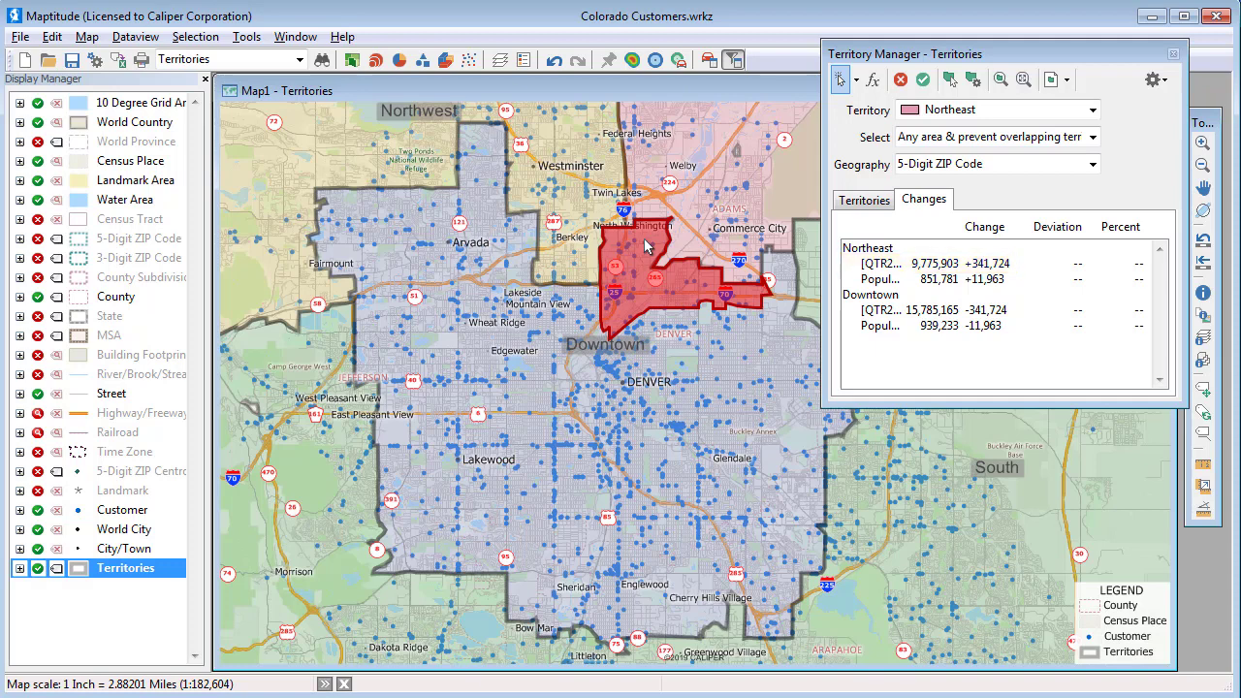
scroll(643, 238, down, 5)
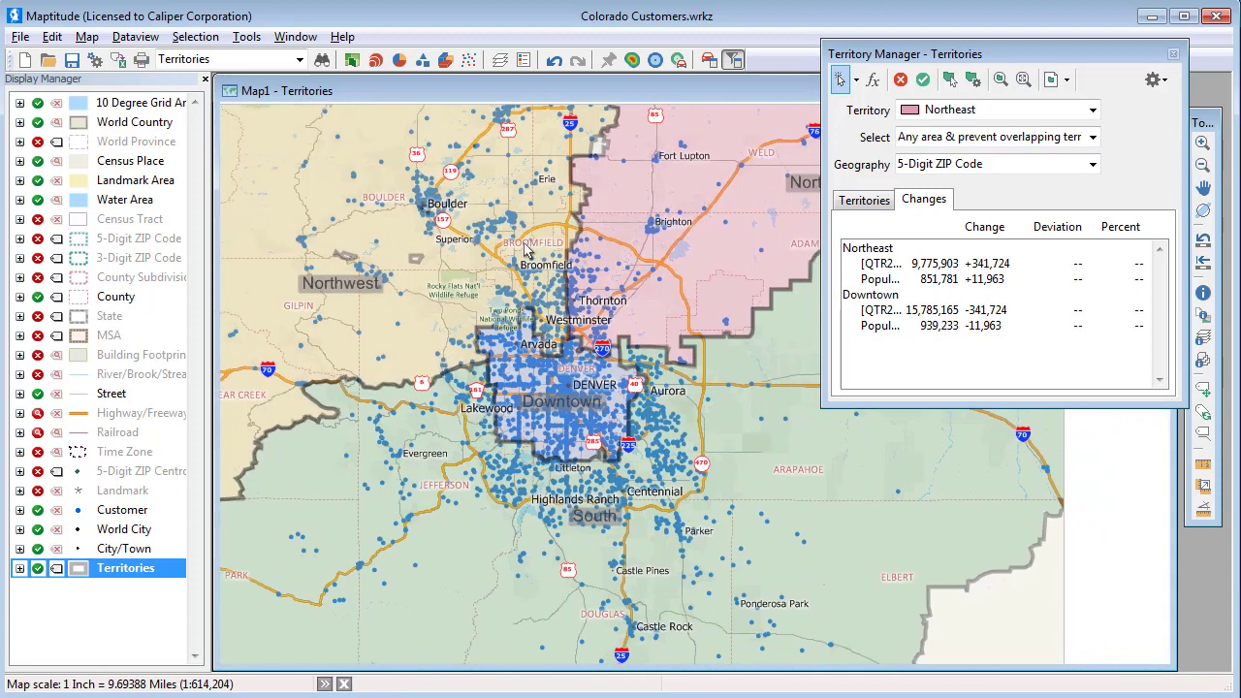
drag(527, 251, 415, 272)
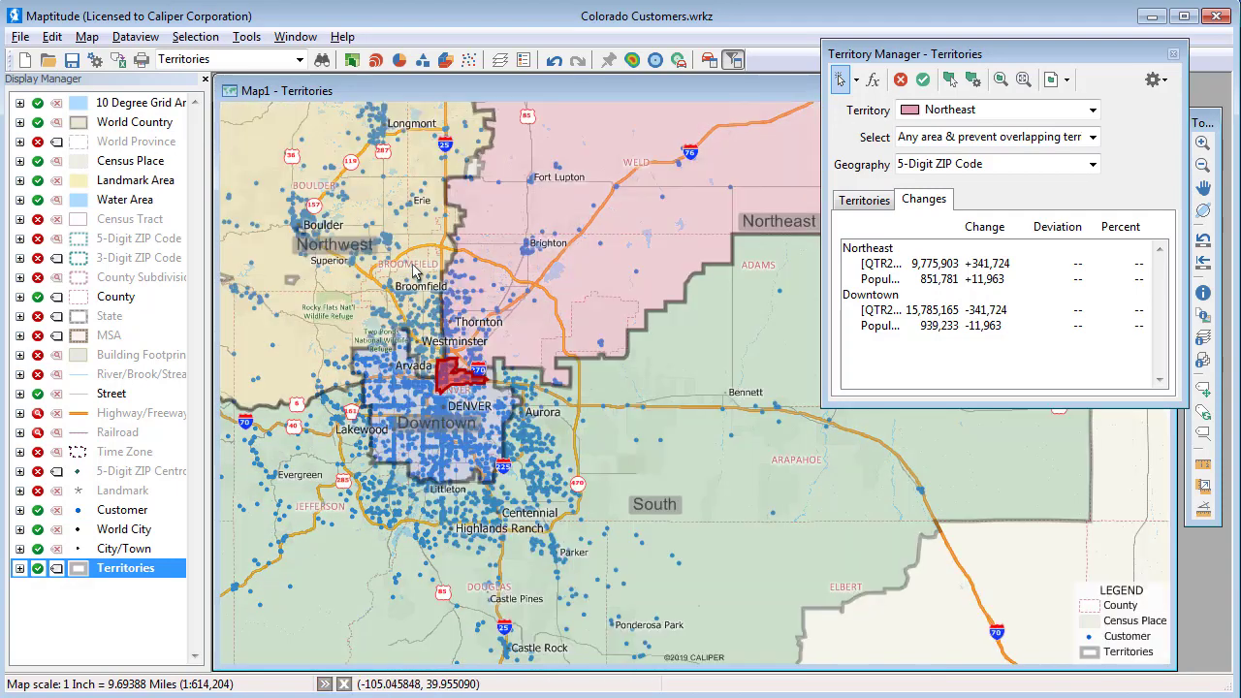
click(506, 383)
click(554, 407)
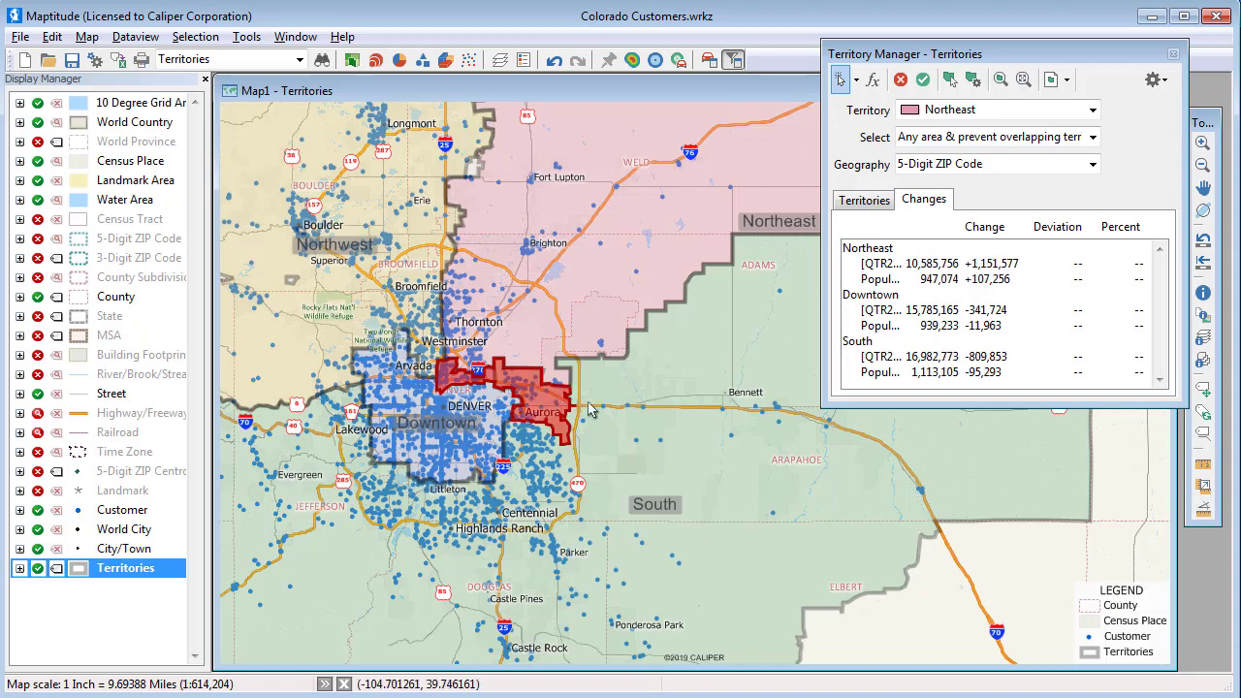
click(590, 410)
click(669, 417)
click(776, 388)
click(849, 412)
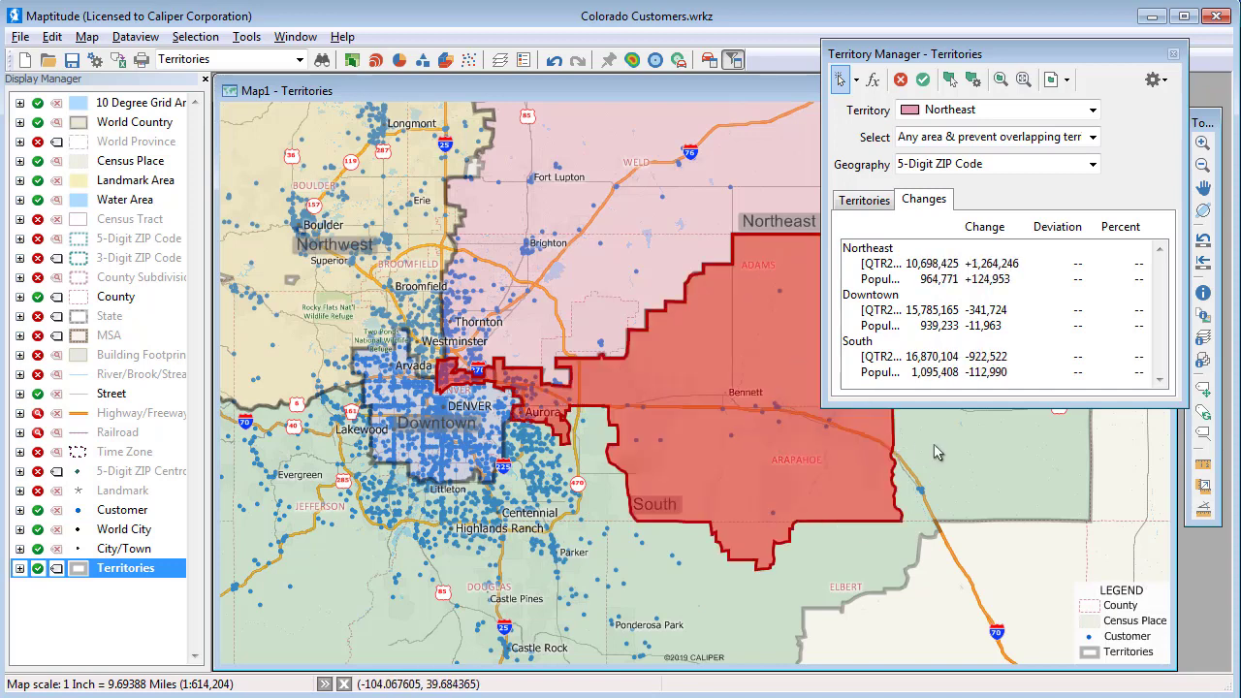
click(938, 452)
click(585, 438)
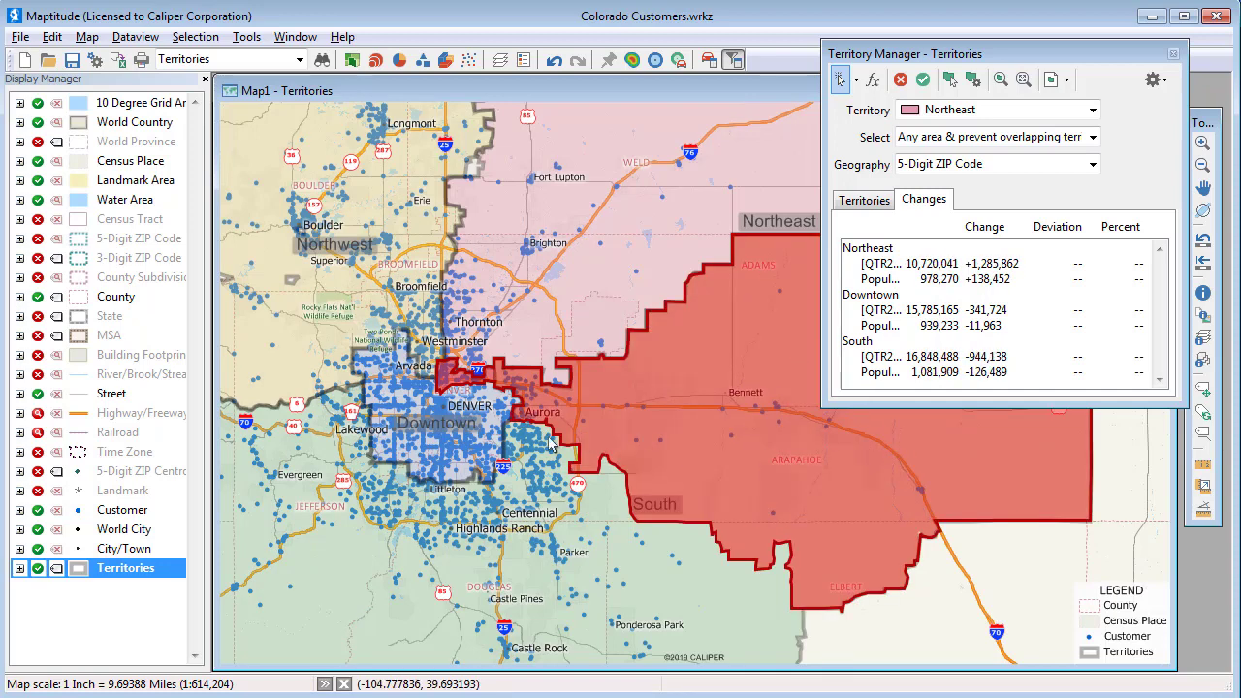
click(544, 434)
click(518, 431)
click(499, 404)
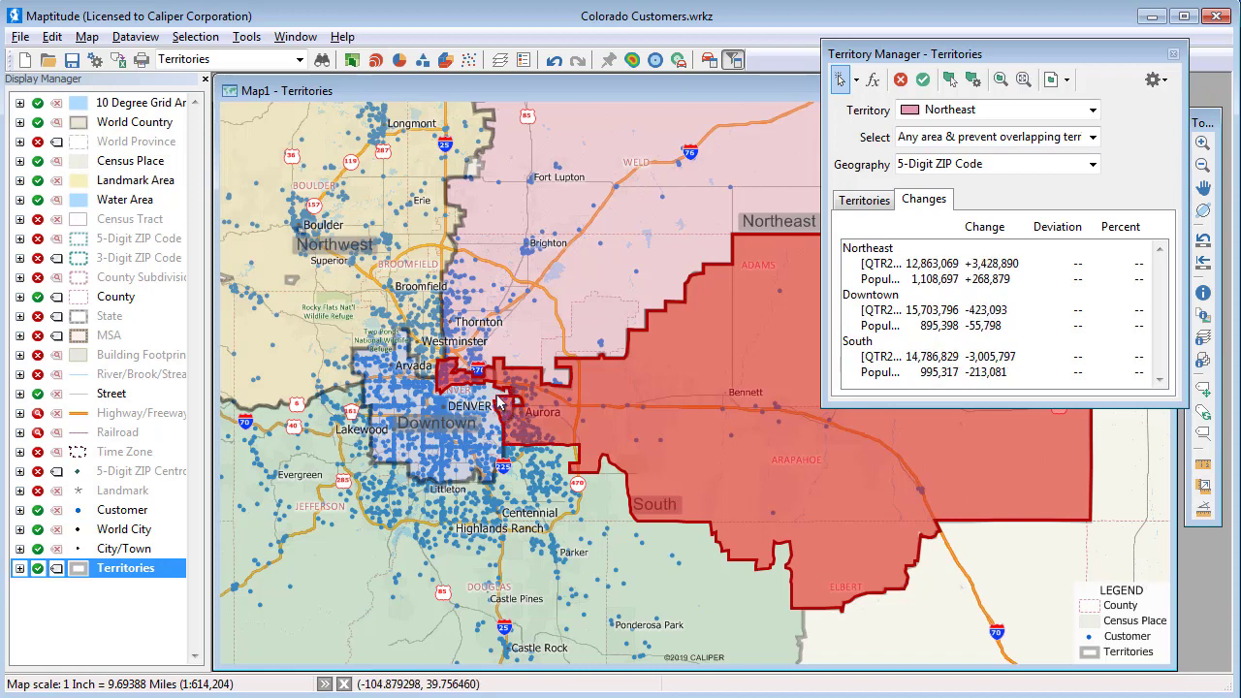
click(520, 405)
click(475, 397)
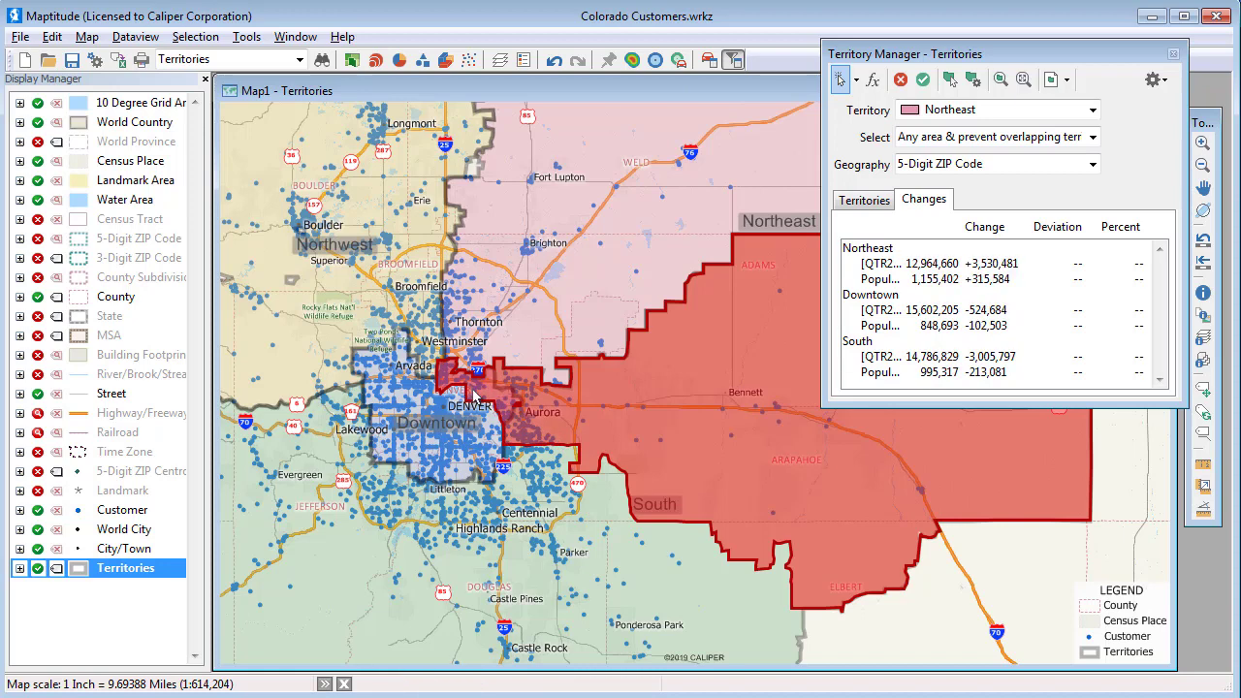
click(461, 392)
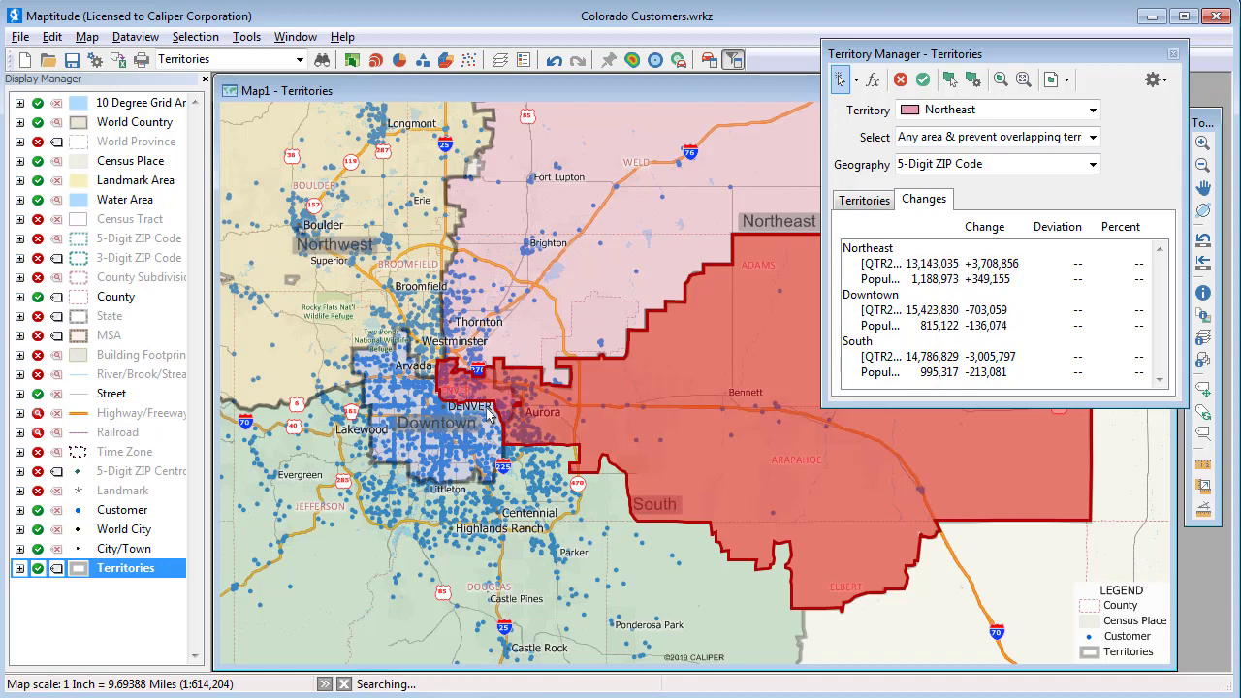
click(488, 413)
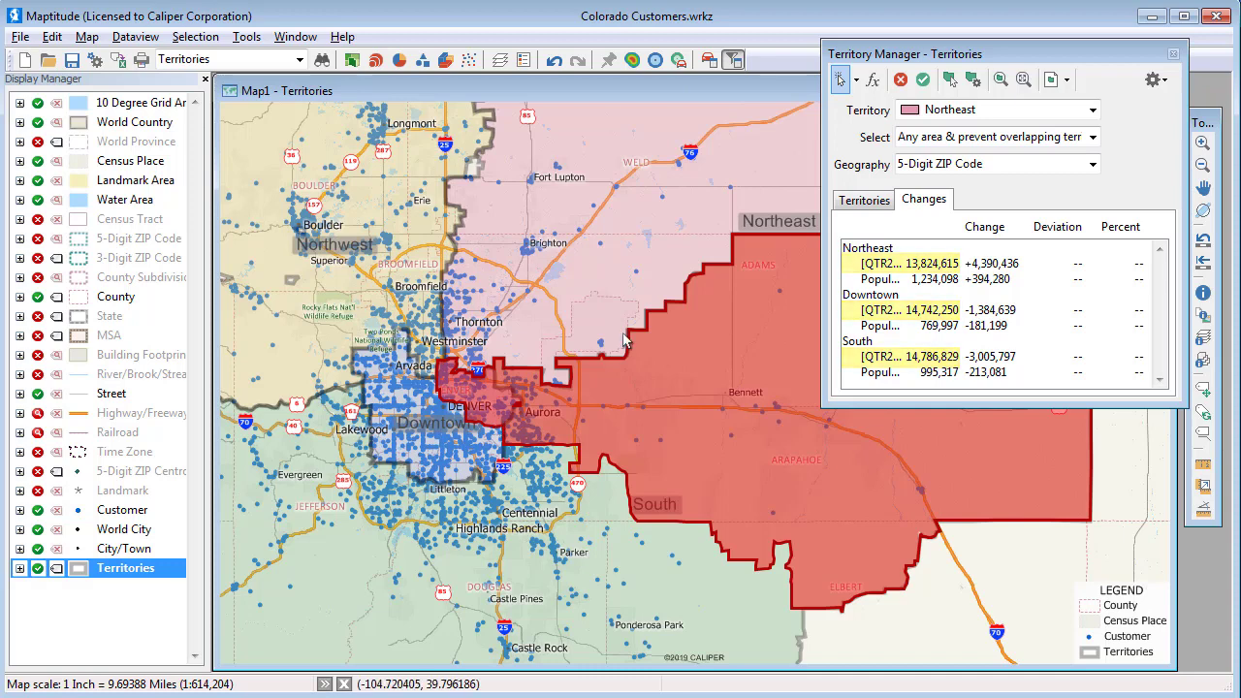
- Save the Northeast changes and list QTR2 Sales: Downtown 14,742,250, Northeast 13,824,615, South 14,786,829
click(923, 83)
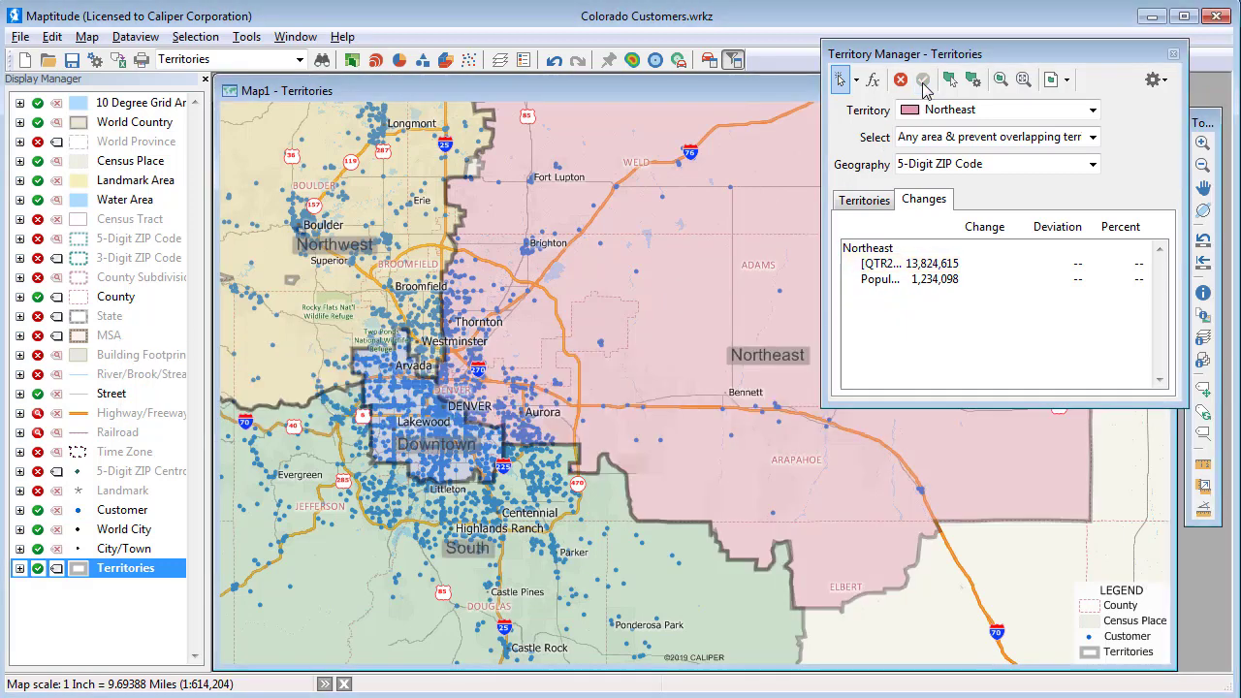
click(849, 204)
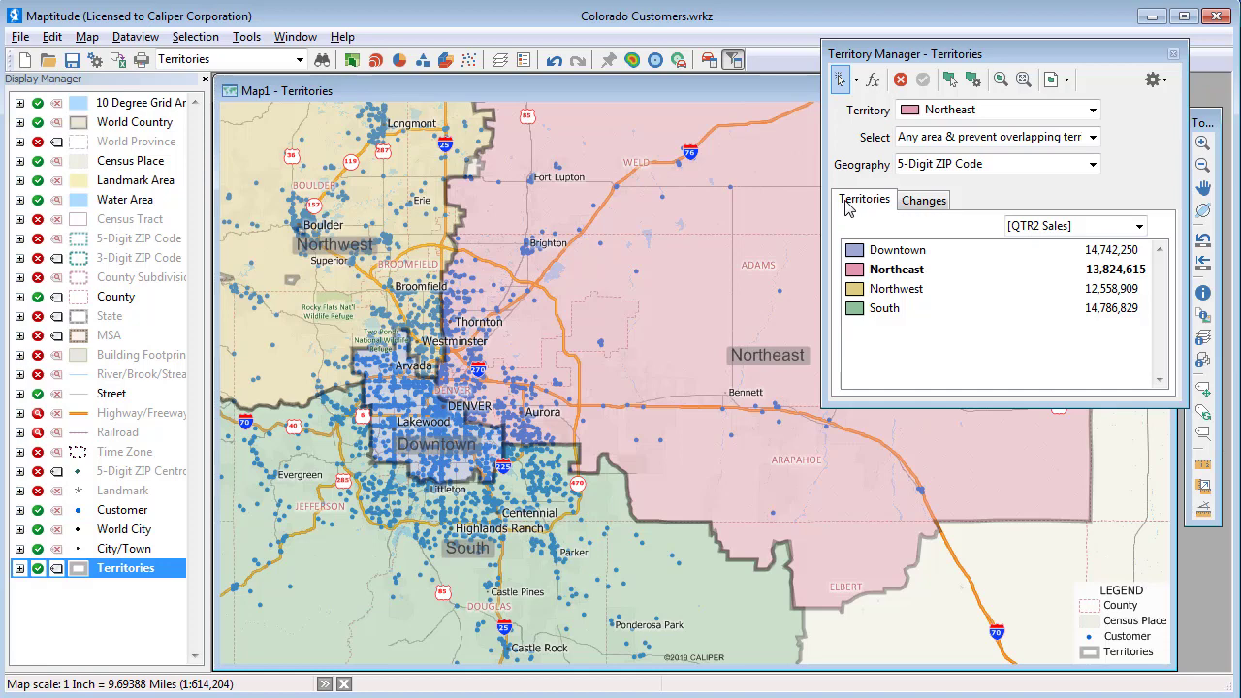
- Make Northwest the territory being edited and zoom in around Arvada
click(933, 115)
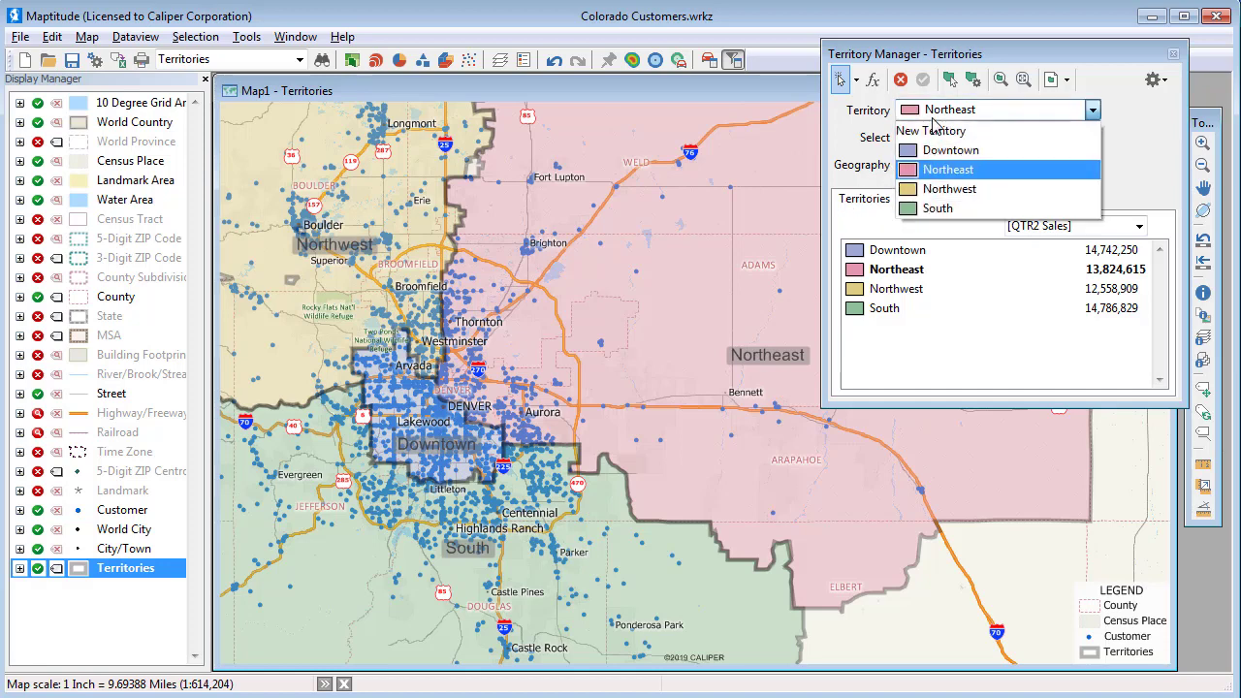
click(946, 189)
click(1202, 143)
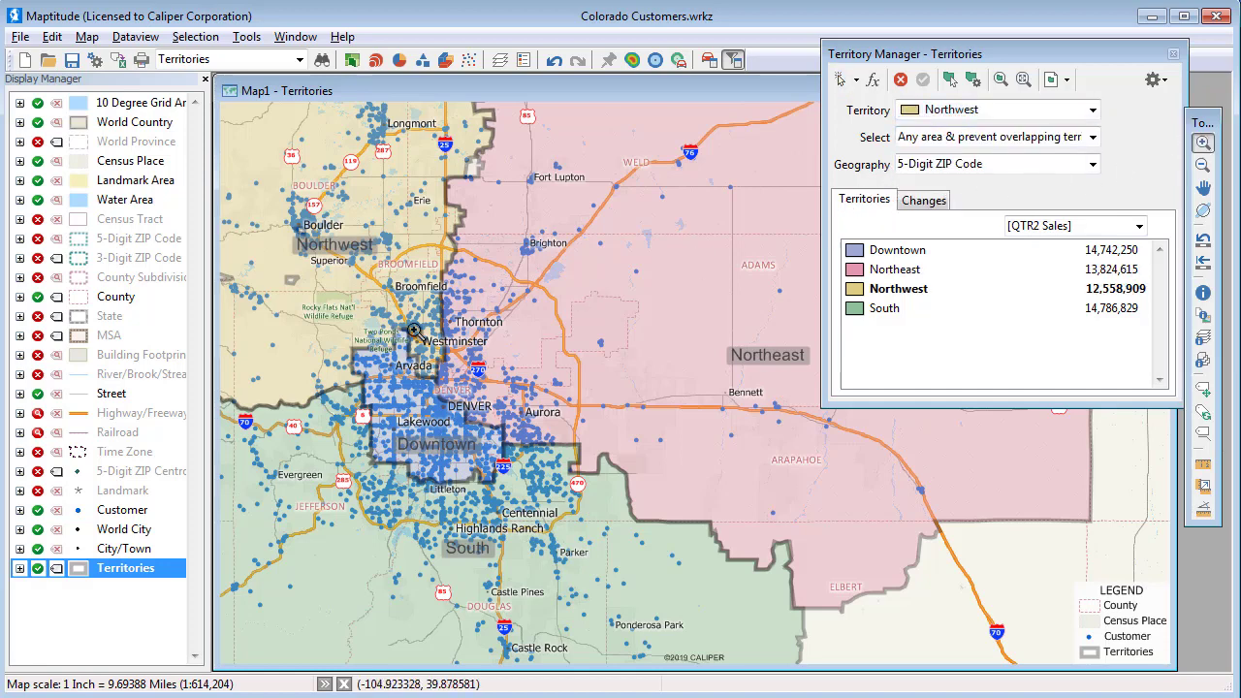
drag(331, 318, 453, 384)
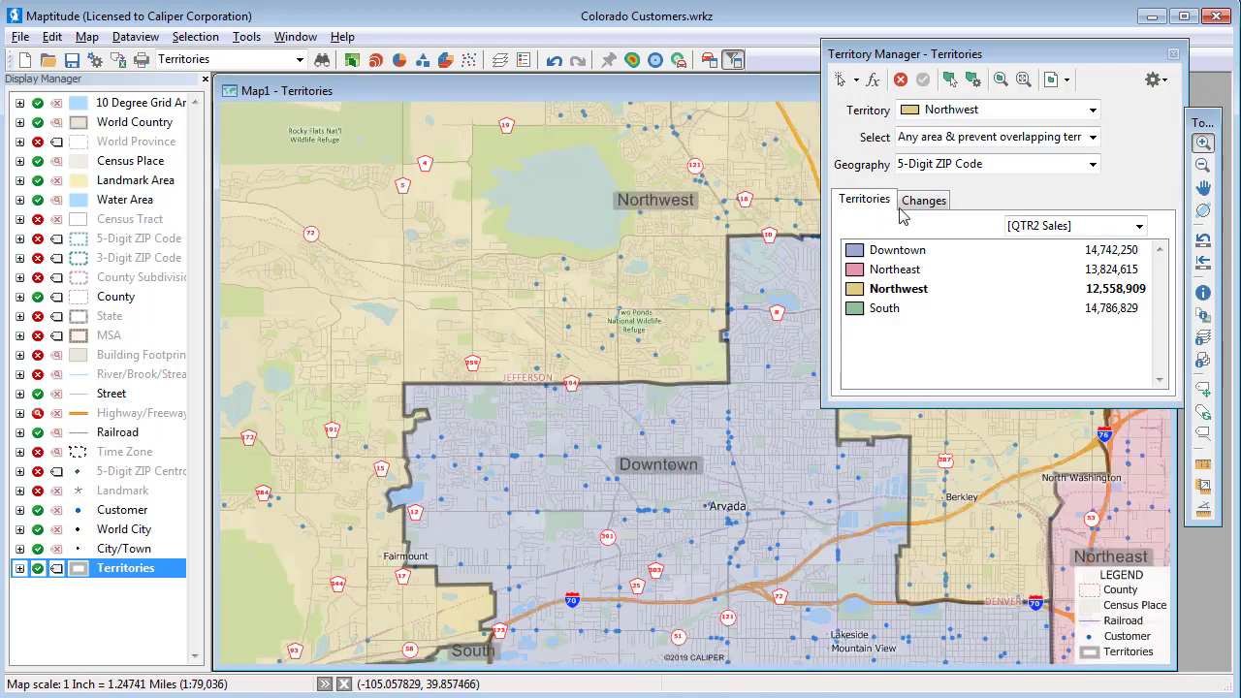
- Add two Downtown ZIP areas to Northwest and save, bringing QTR2 Sales to 13,571,973
click(921, 200)
click(839, 79)
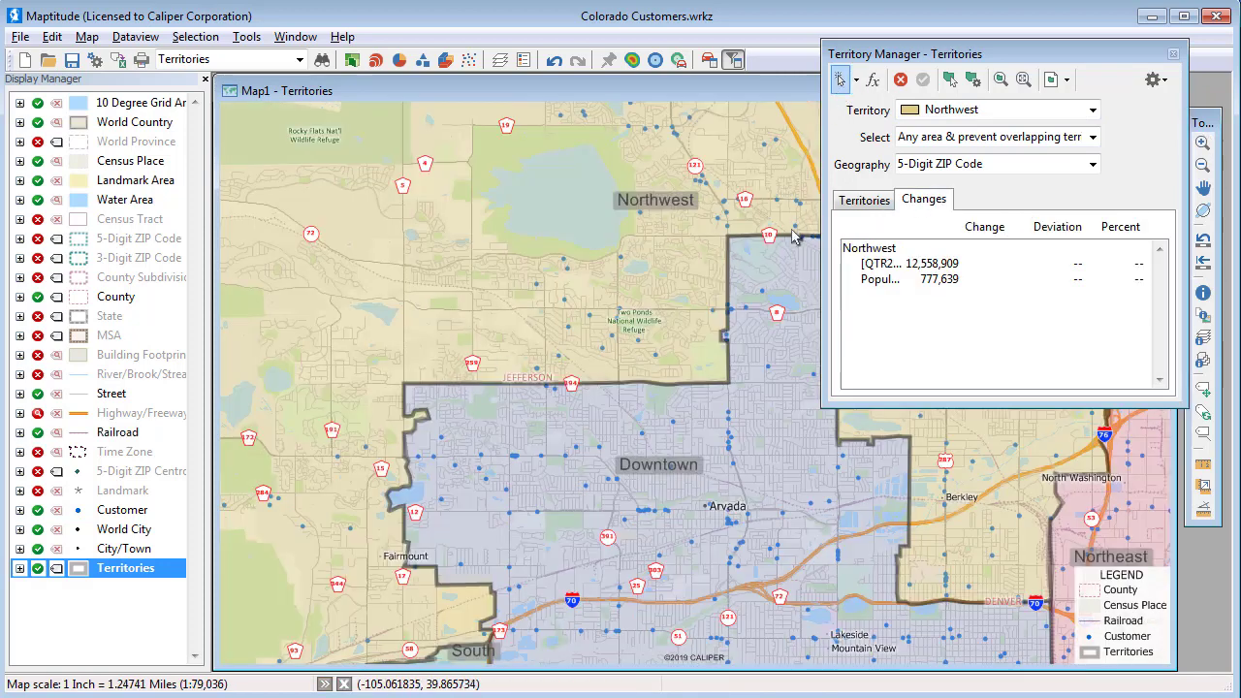
click(770, 304)
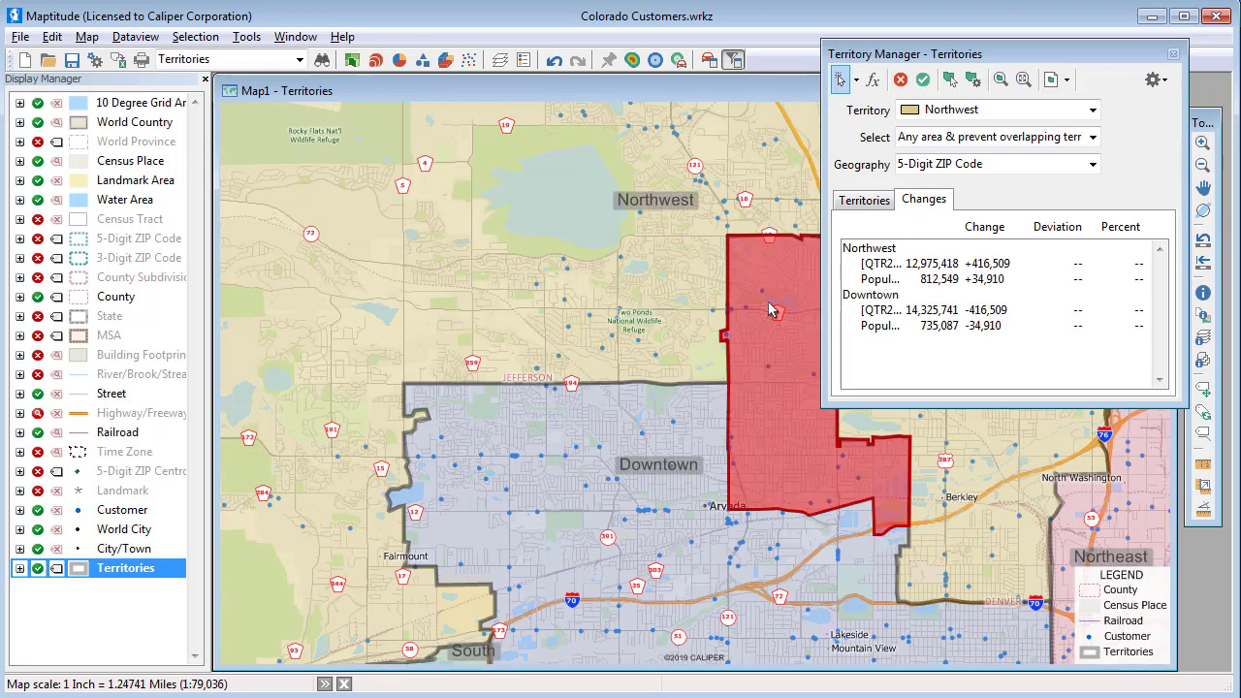
click(688, 428)
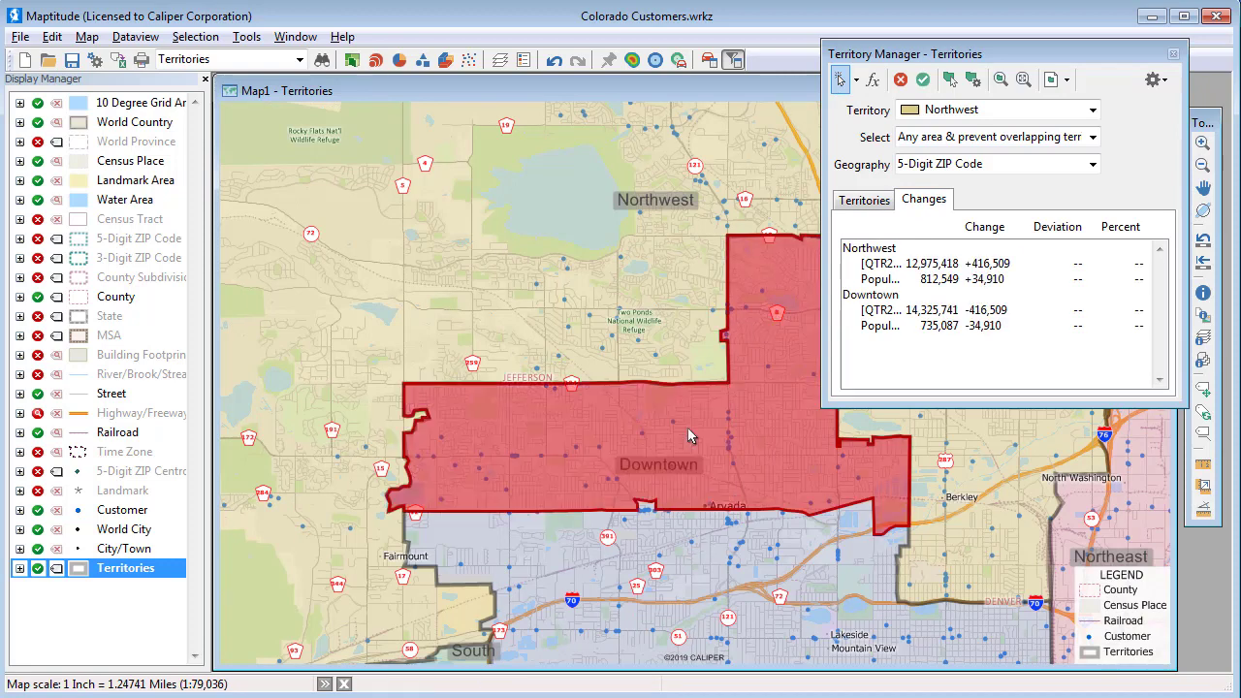
click(922, 83)
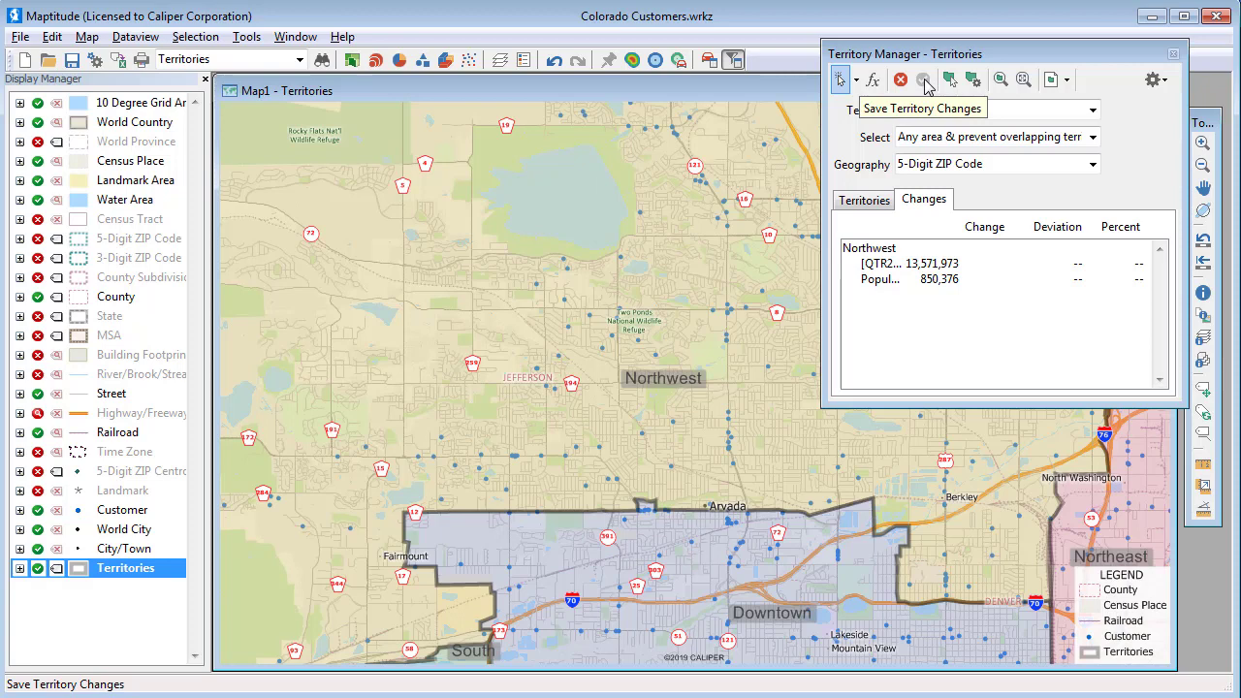
- Make the Customer layer the working layer
click(118, 514)
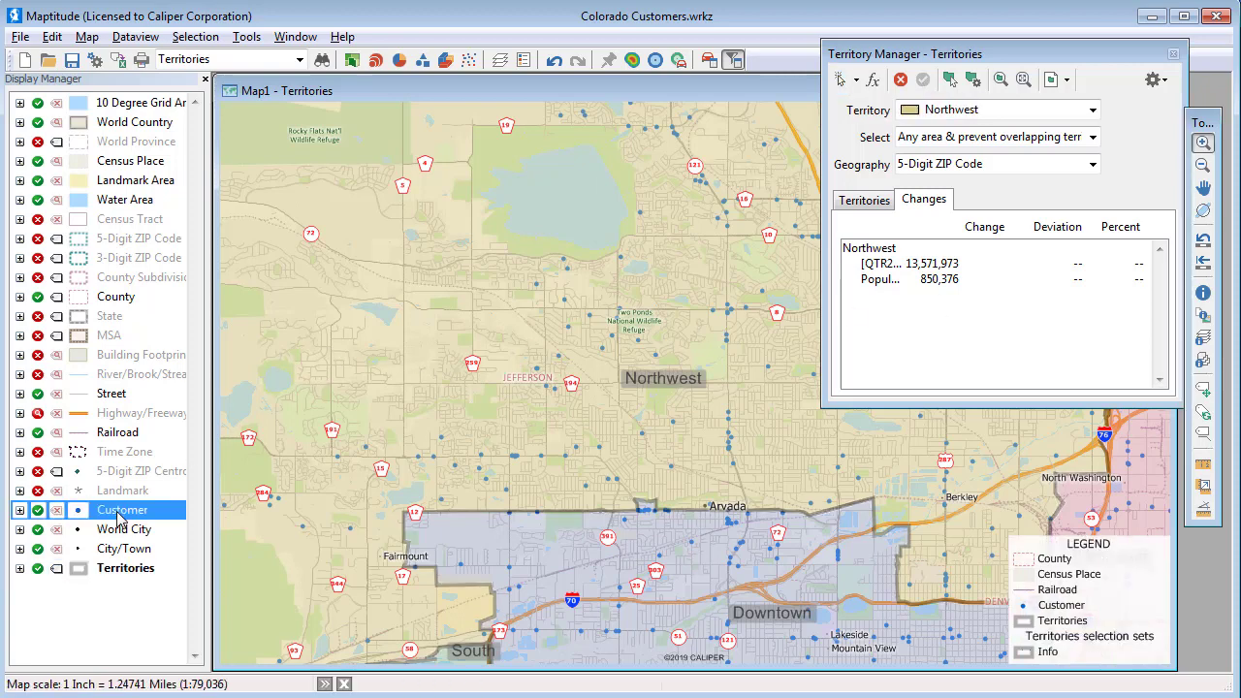
right_click(118, 522)
click(204, 97)
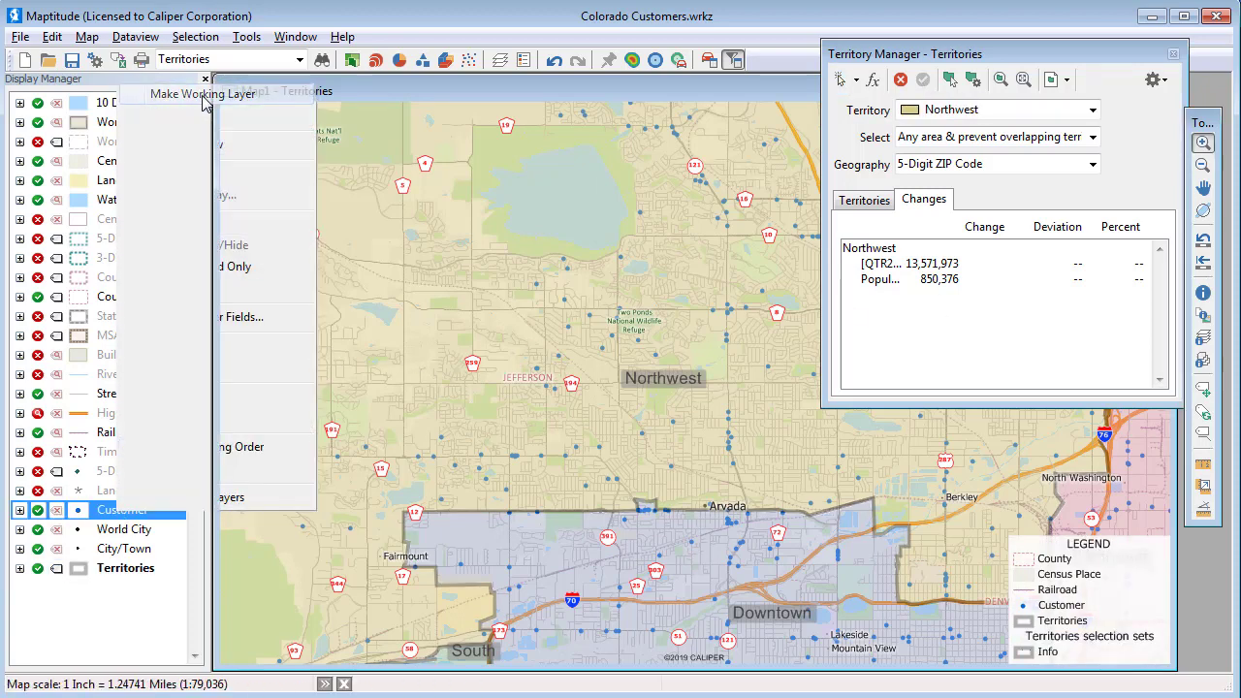
- Inspect a customer north of Arvada with the Info tool, noting its Downtown territory
click(1202, 295)
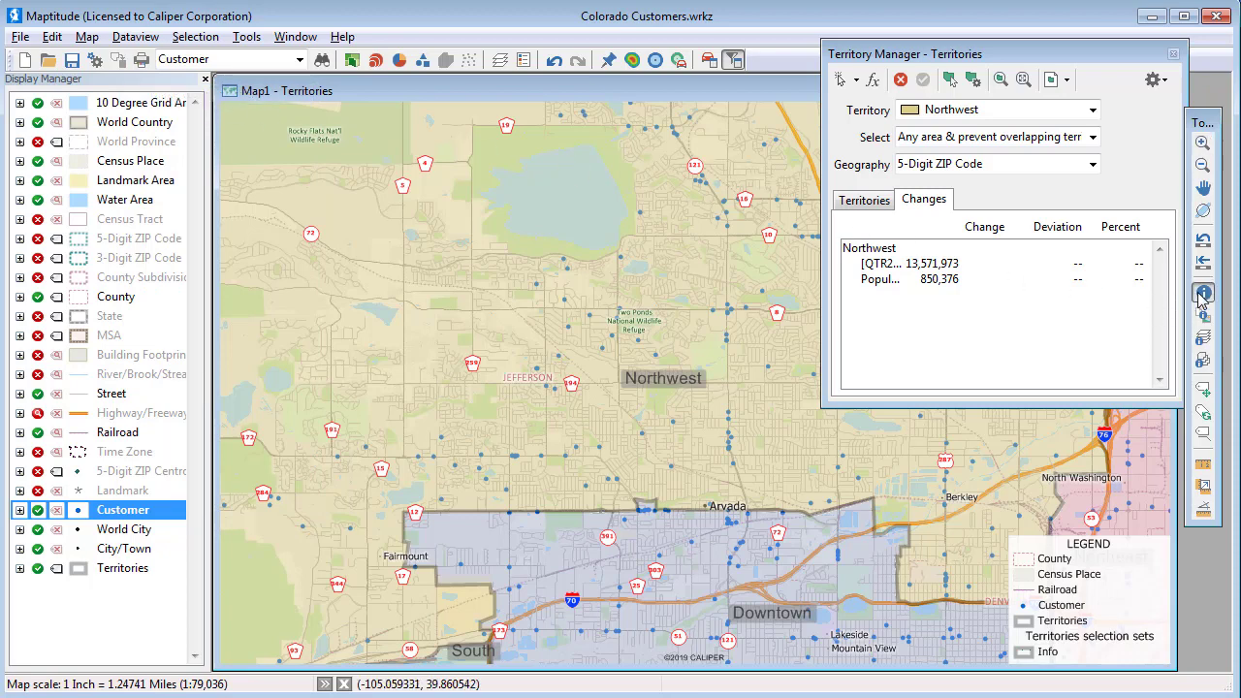
click(601, 451)
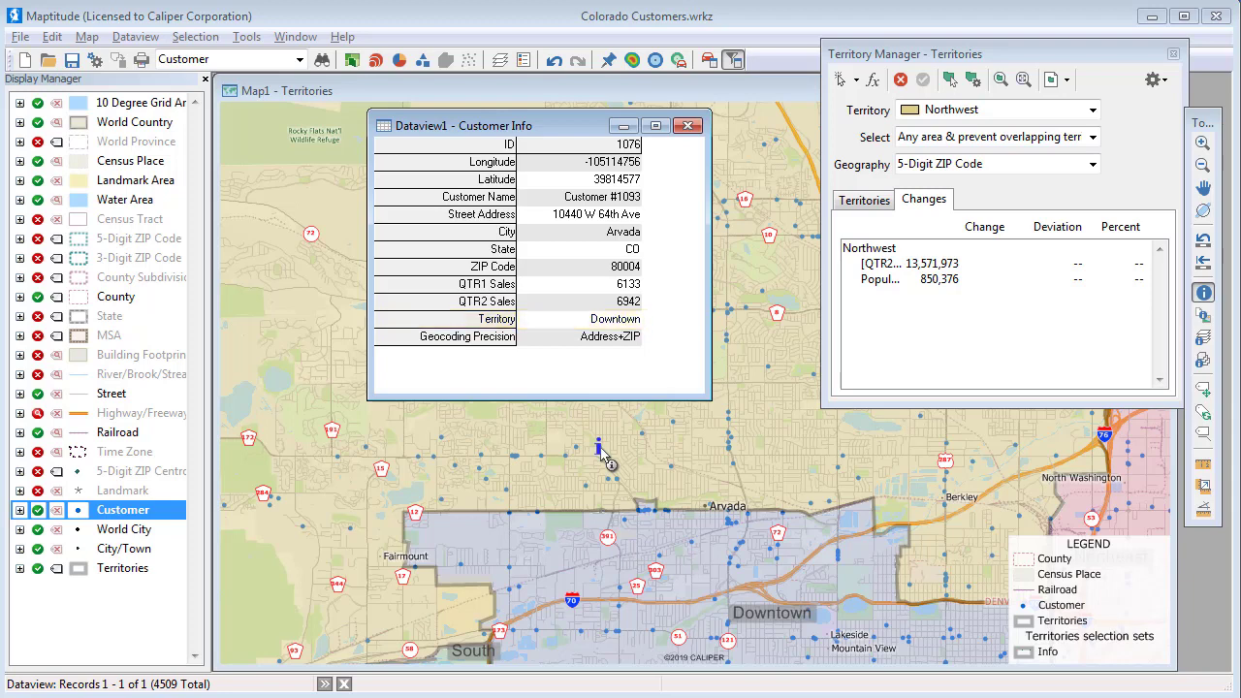
click(692, 126)
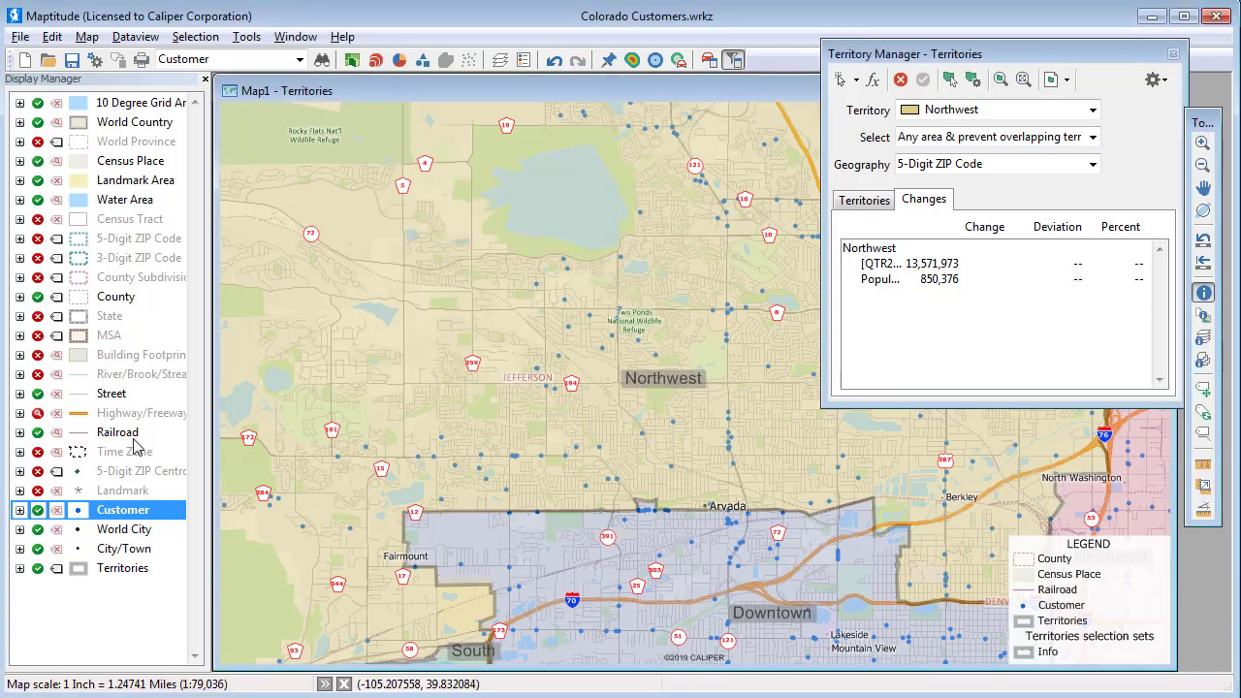
- Open a dataview of the Customer layer and select its Territory column
right_click(73, 516)
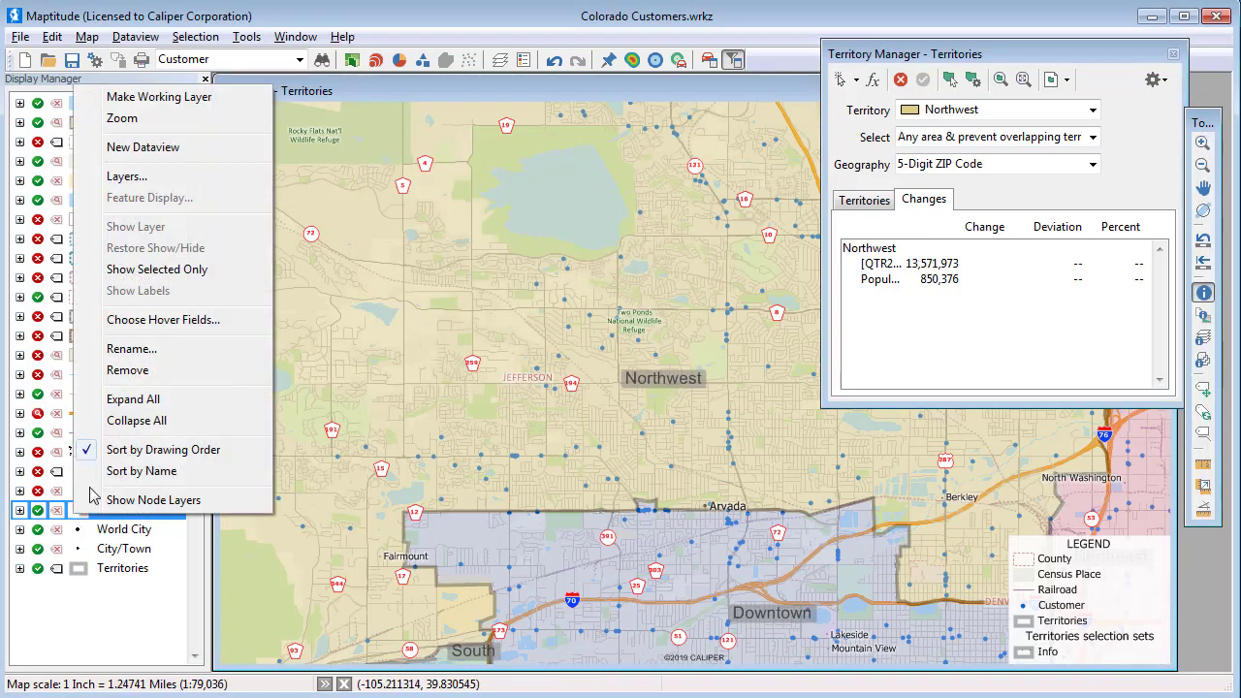
click(157, 151)
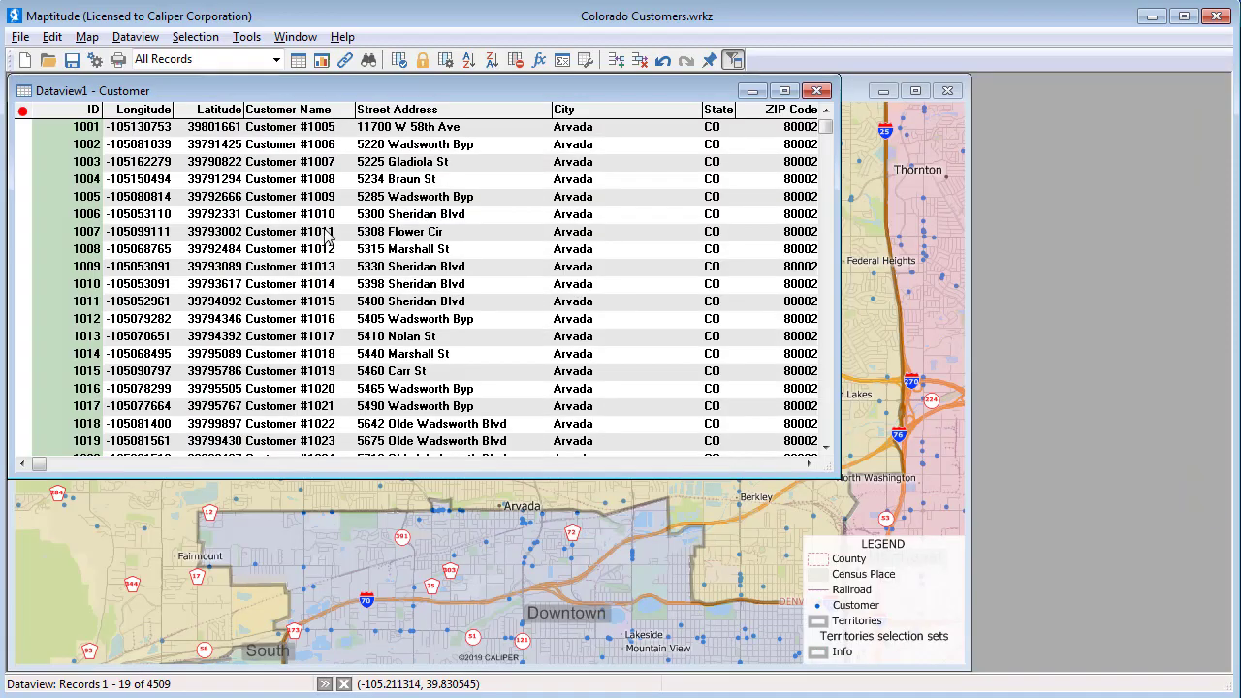
click(768, 464)
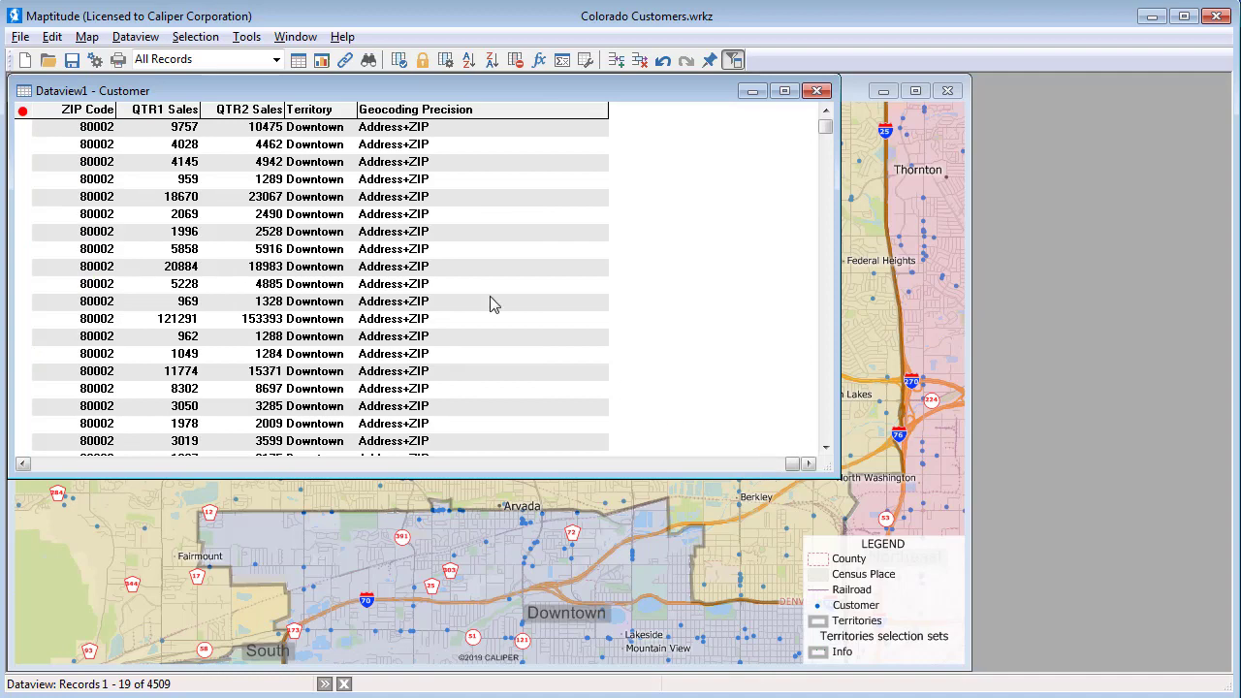
click(322, 108)
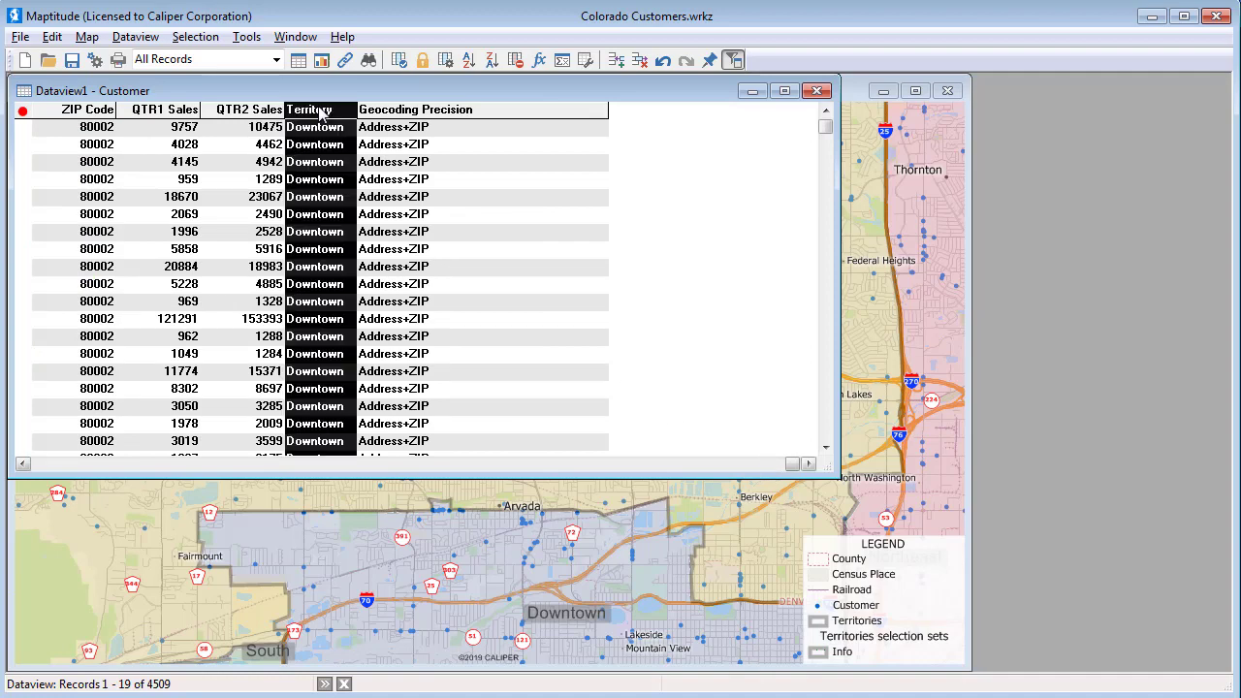
- Fill Territory by tagging from the Territories layer's Territory field, then close the dataview
click(51, 36)
click(107, 148)
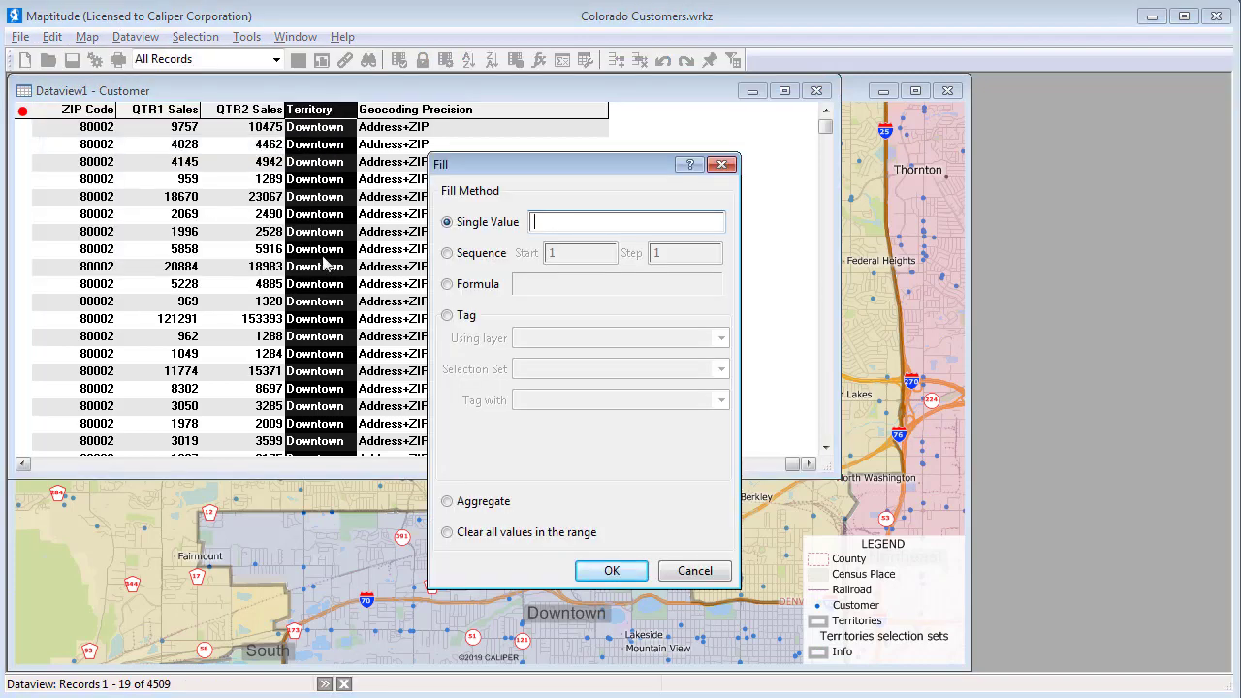
click(461, 320)
click(545, 339)
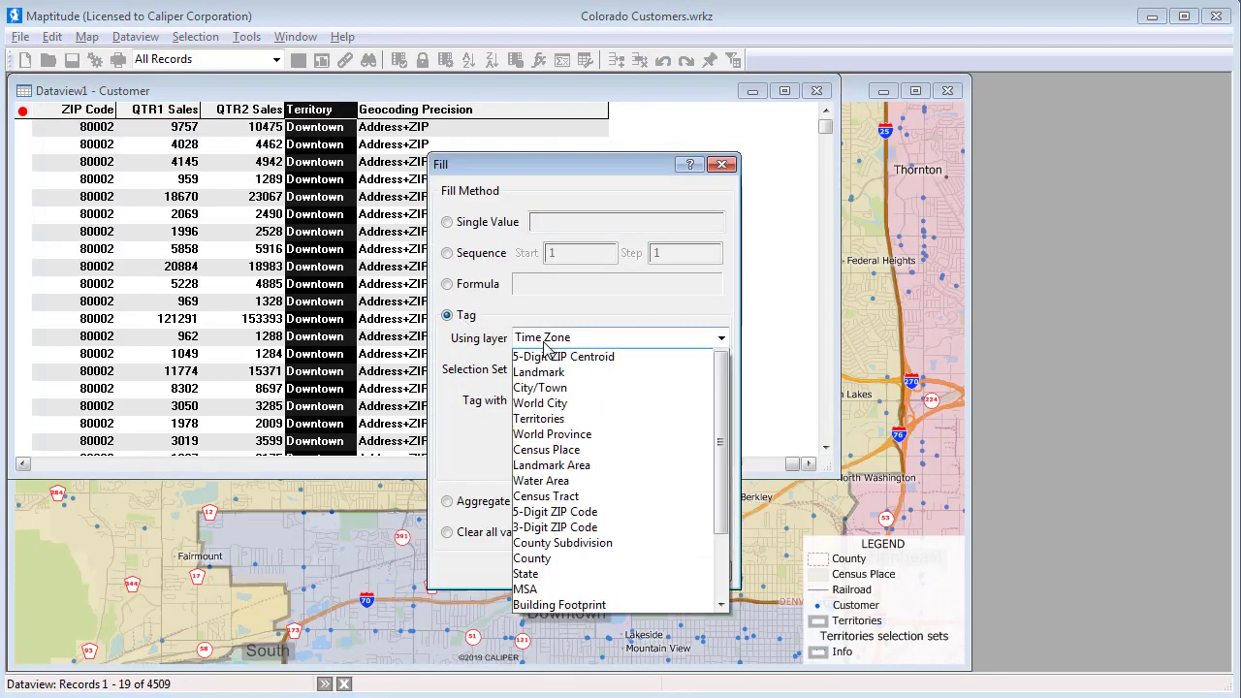
click(550, 433)
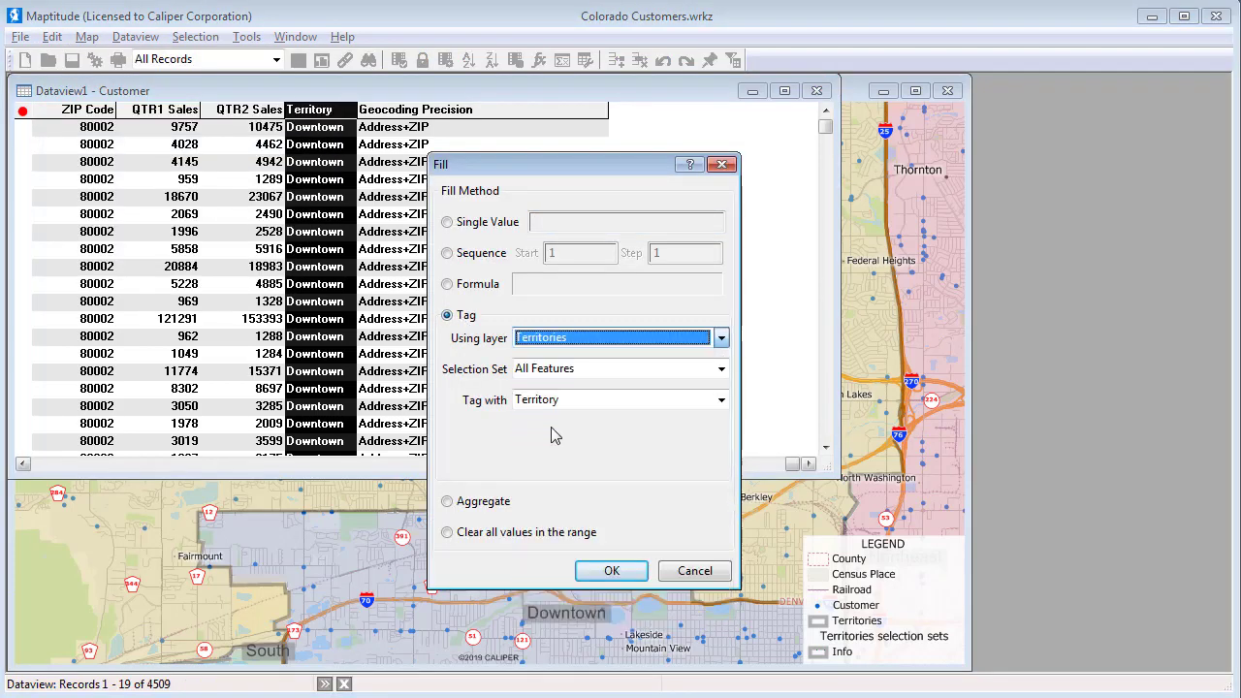
click(556, 401)
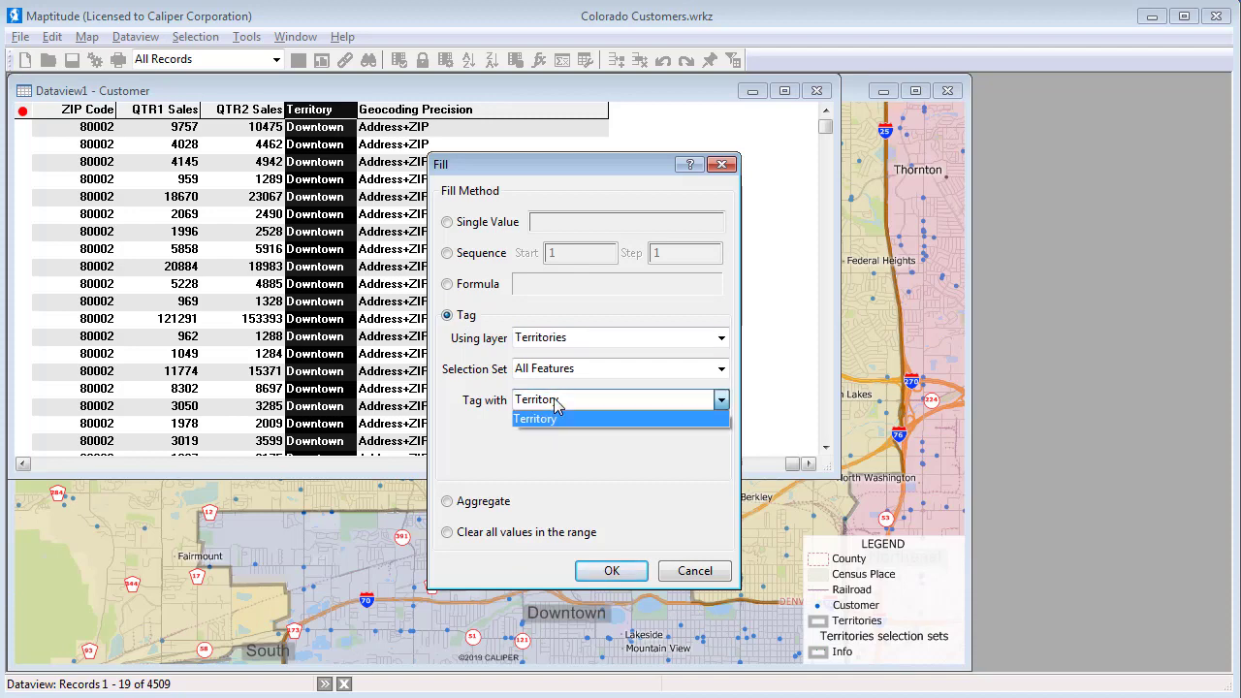
click(557, 405)
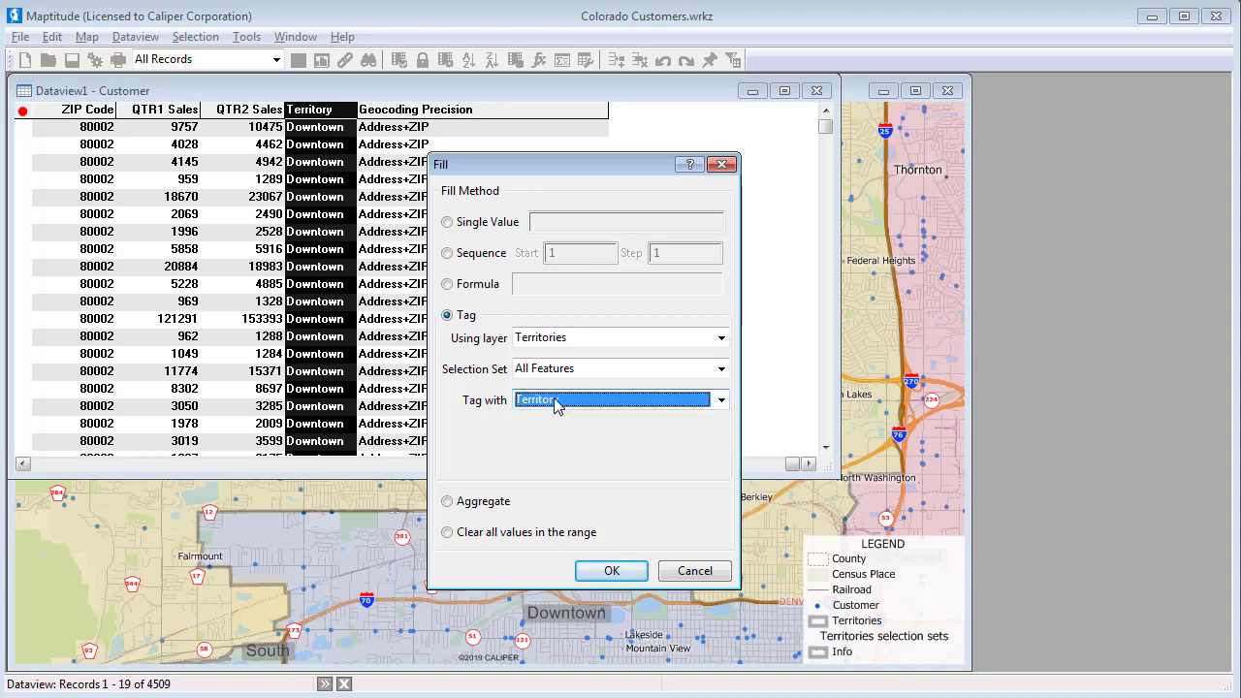
click(605, 576)
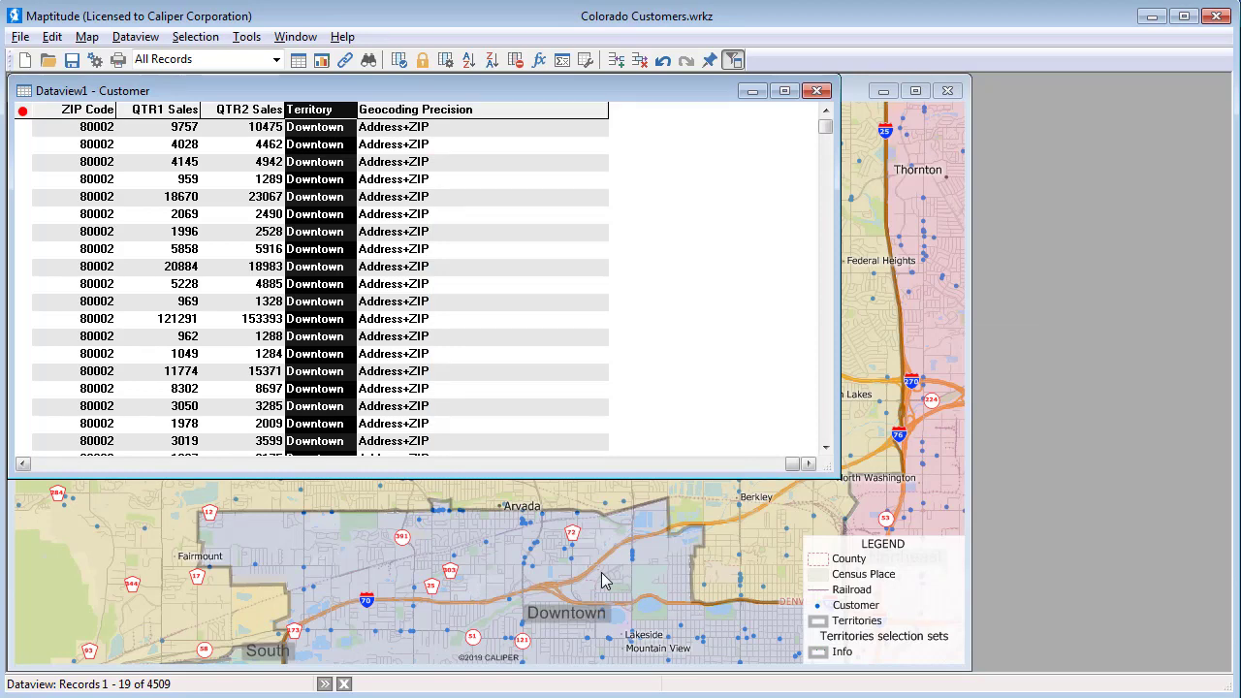
click(816, 90)
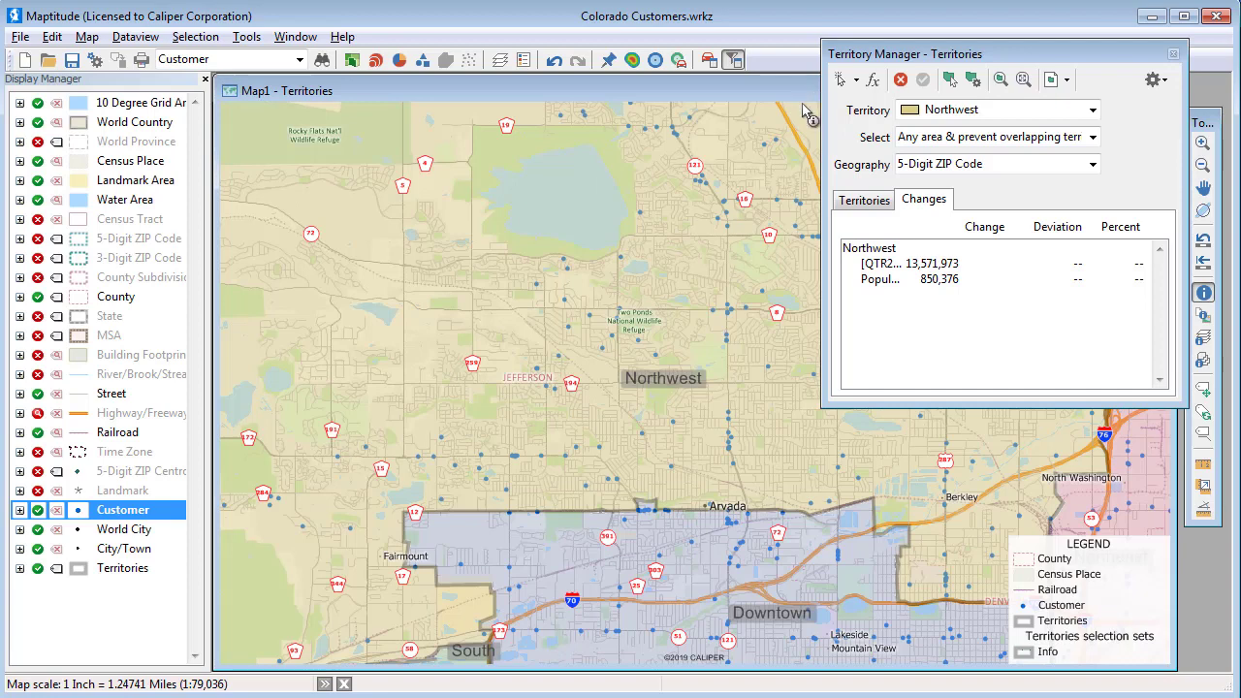
click(600, 450)
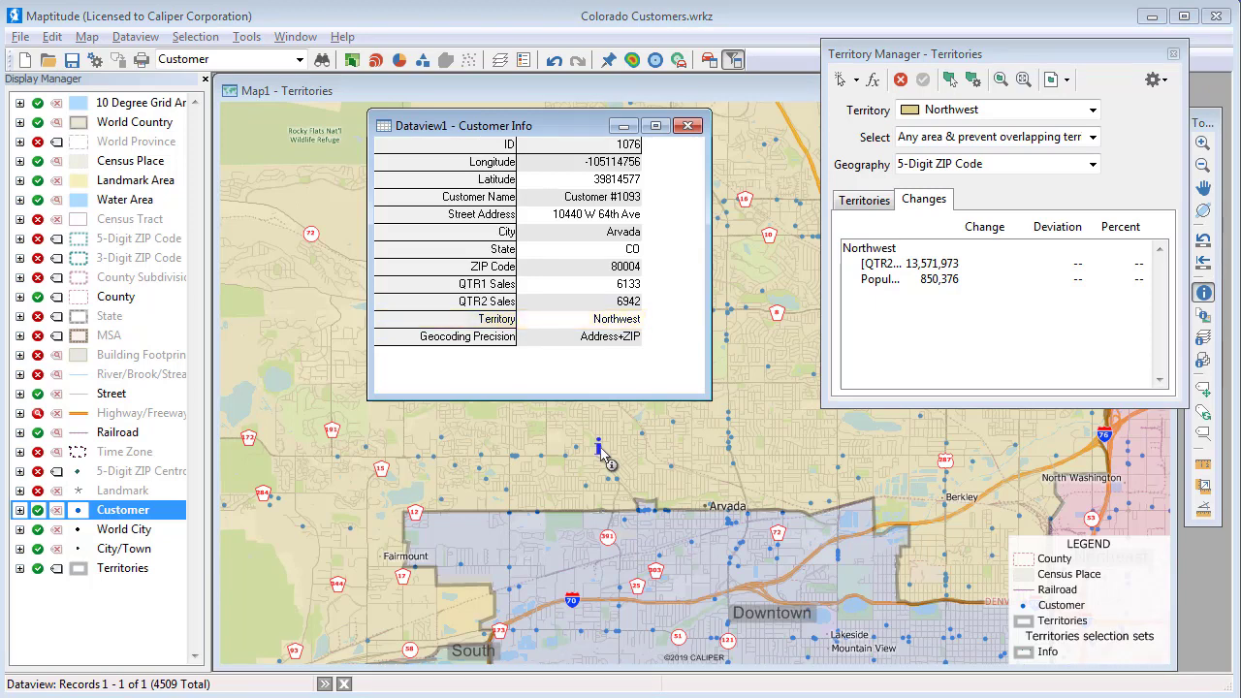
click(686, 127)
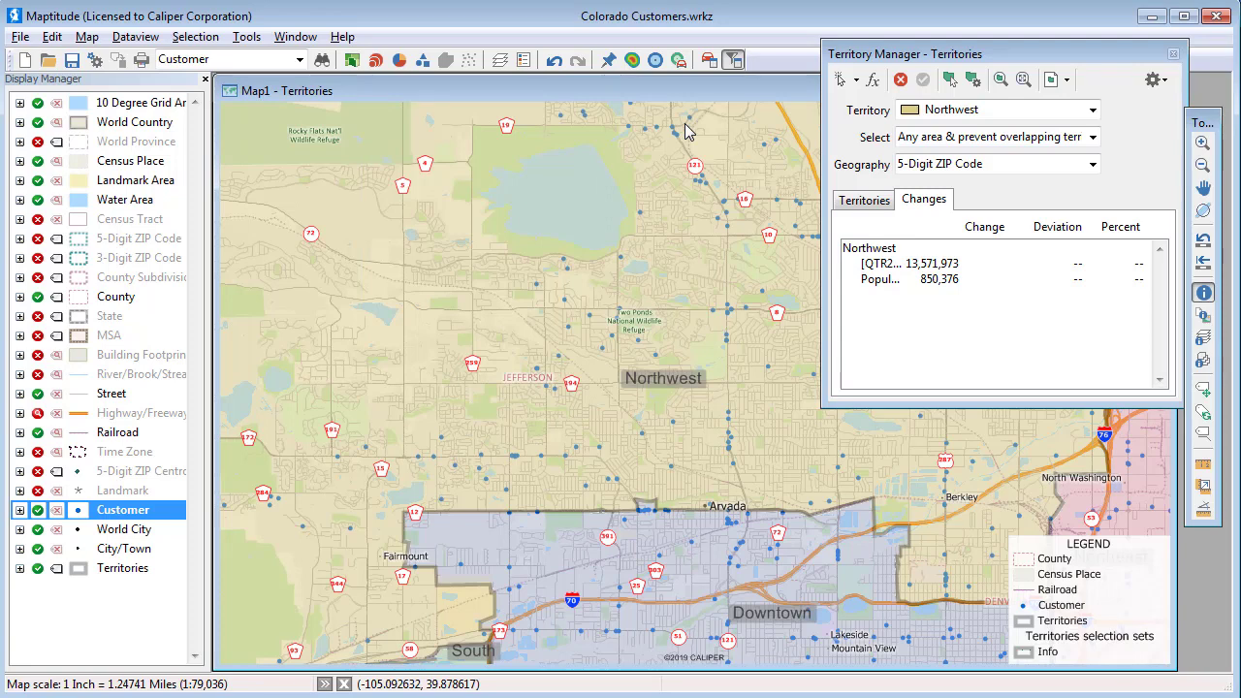
- Select all four territories and export them to the Excel workbook Territories.xlsx
click(862, 200)
click(876, 252)
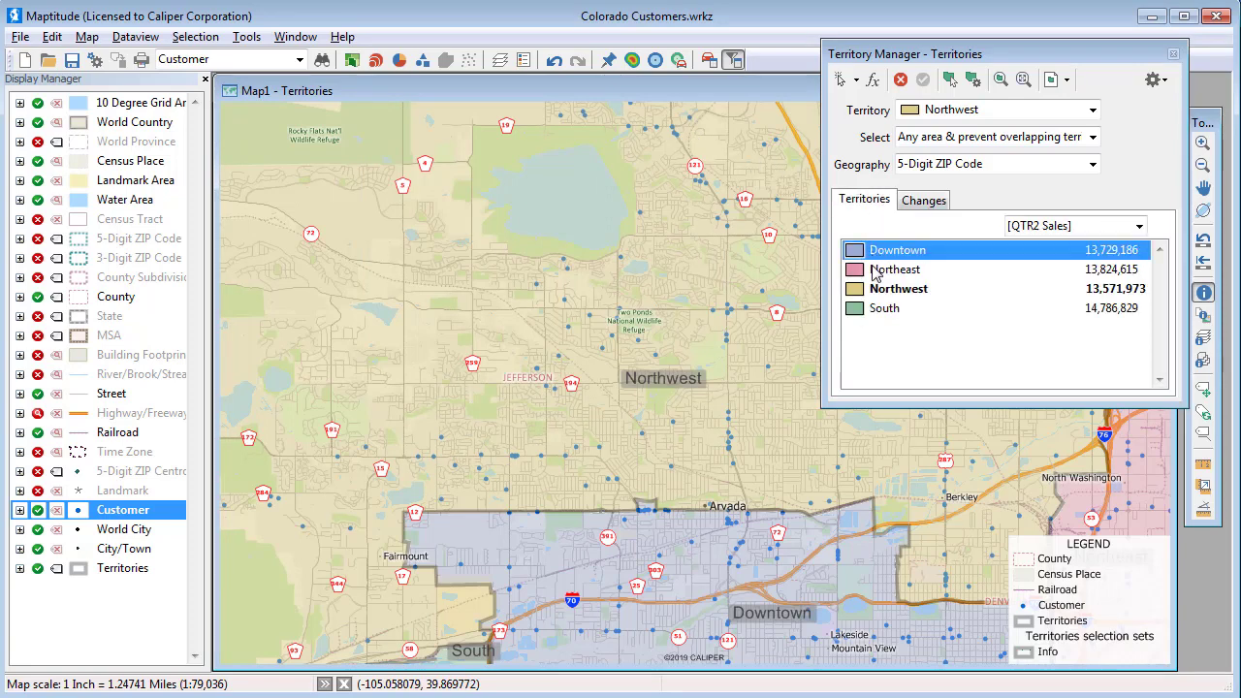
drag(875, 273, 866, 322)
right_click(876, 272)
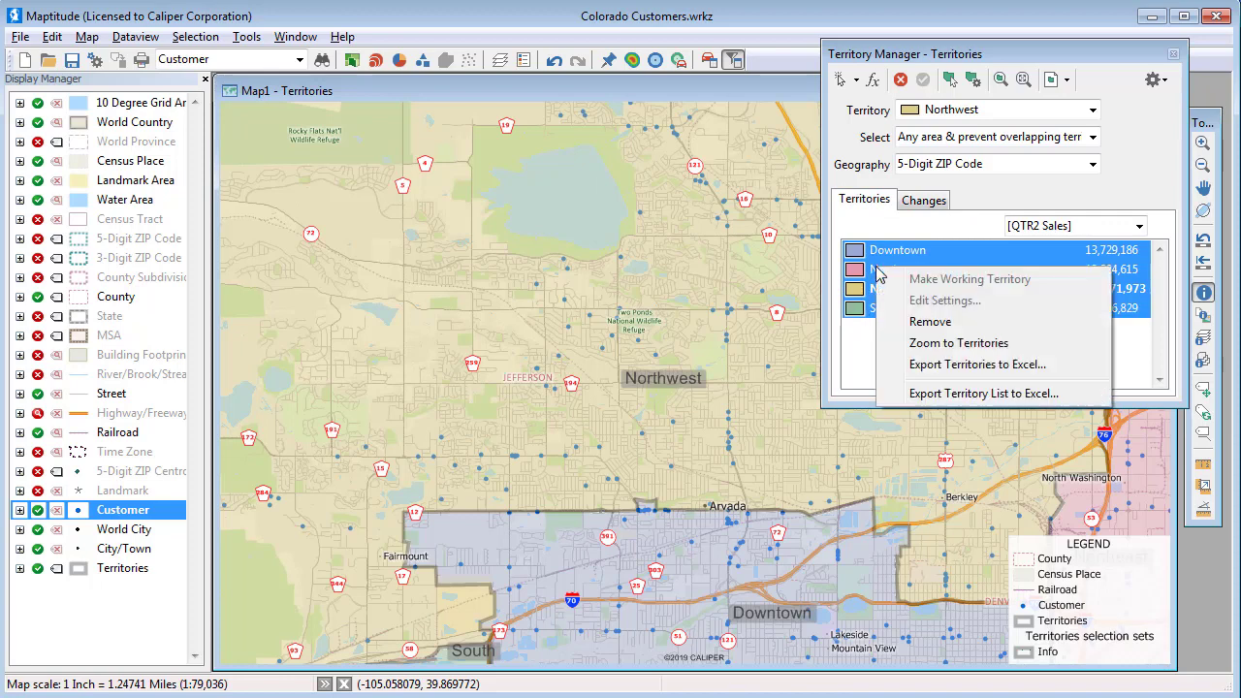
click(916, 365)
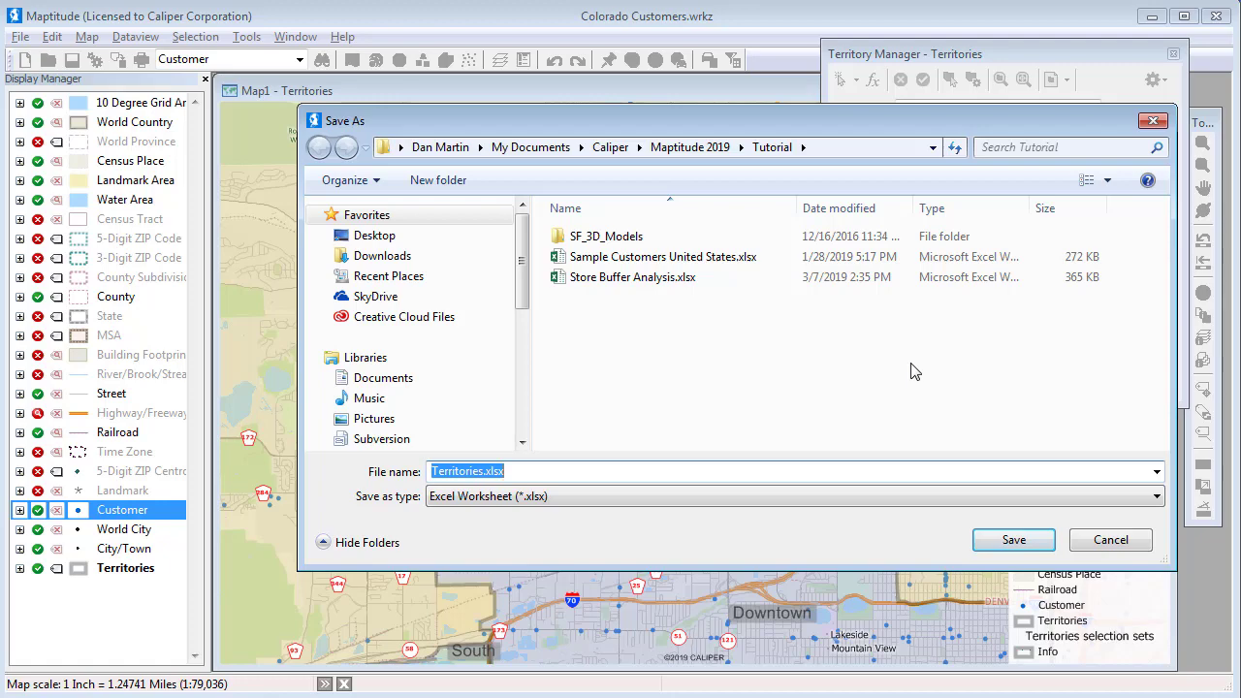
click(991, 539)
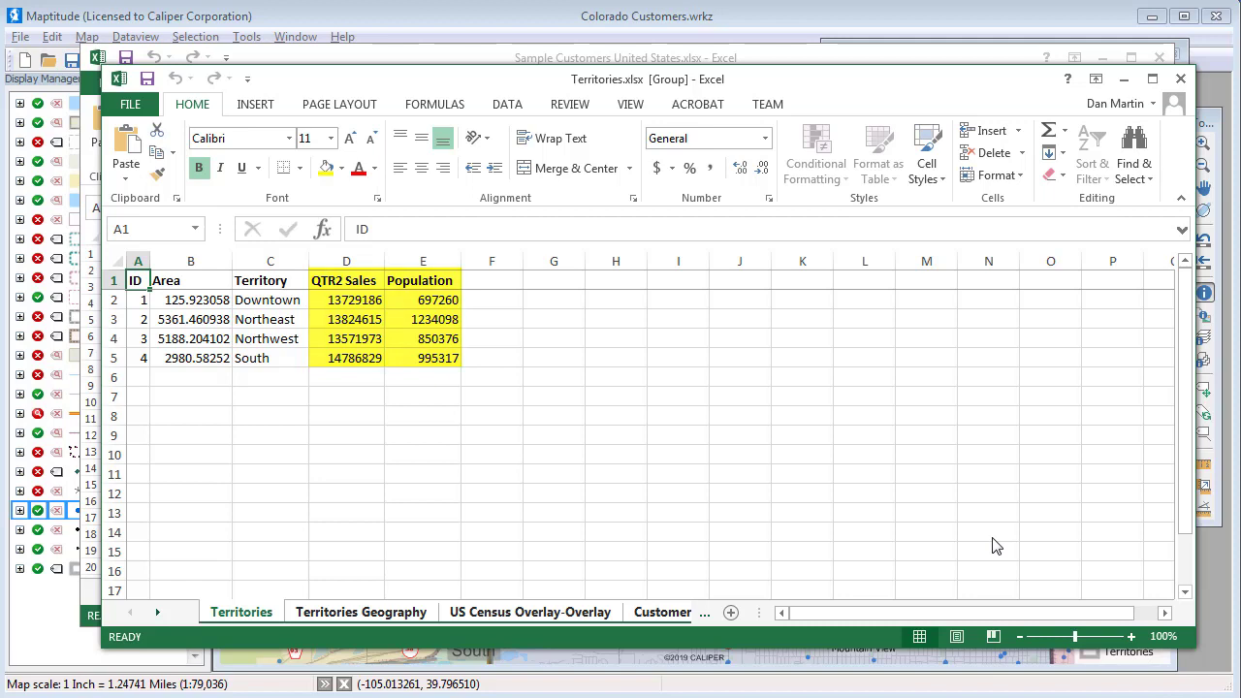
- Browse the Territories Geography and US Census Overlay-Overlay sheets, then show the Customer sheet
click(415, 612)
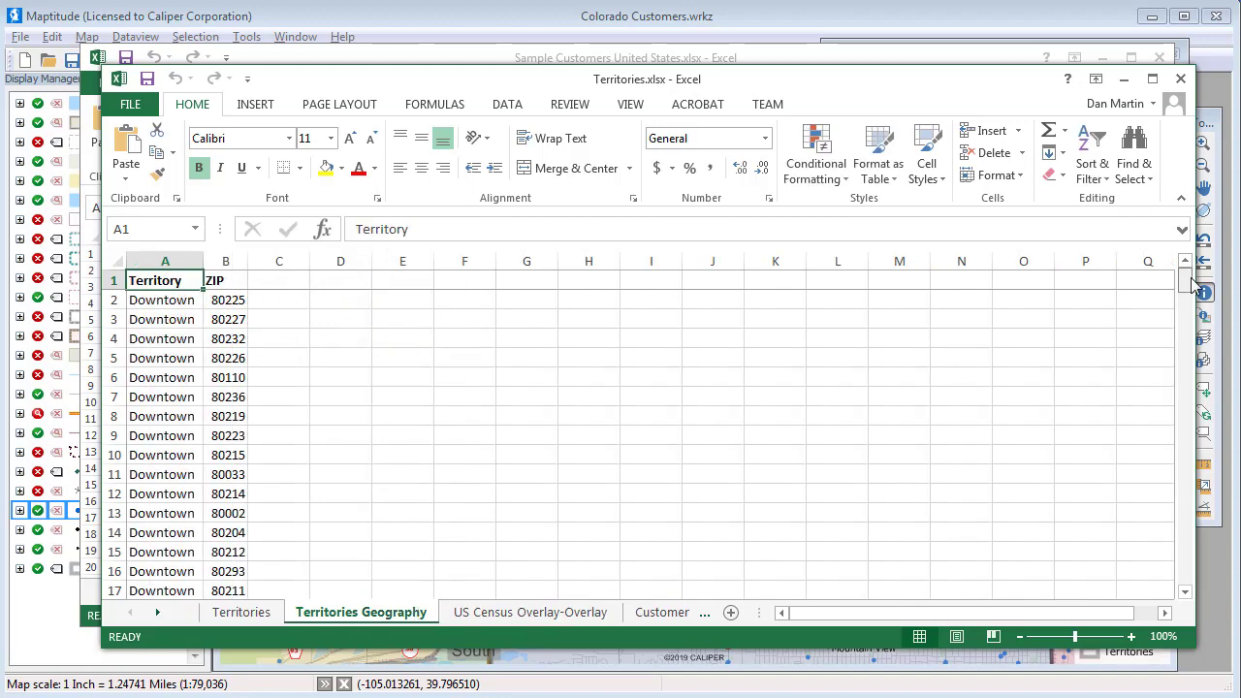
drag(1192, 281, 1152, 519)
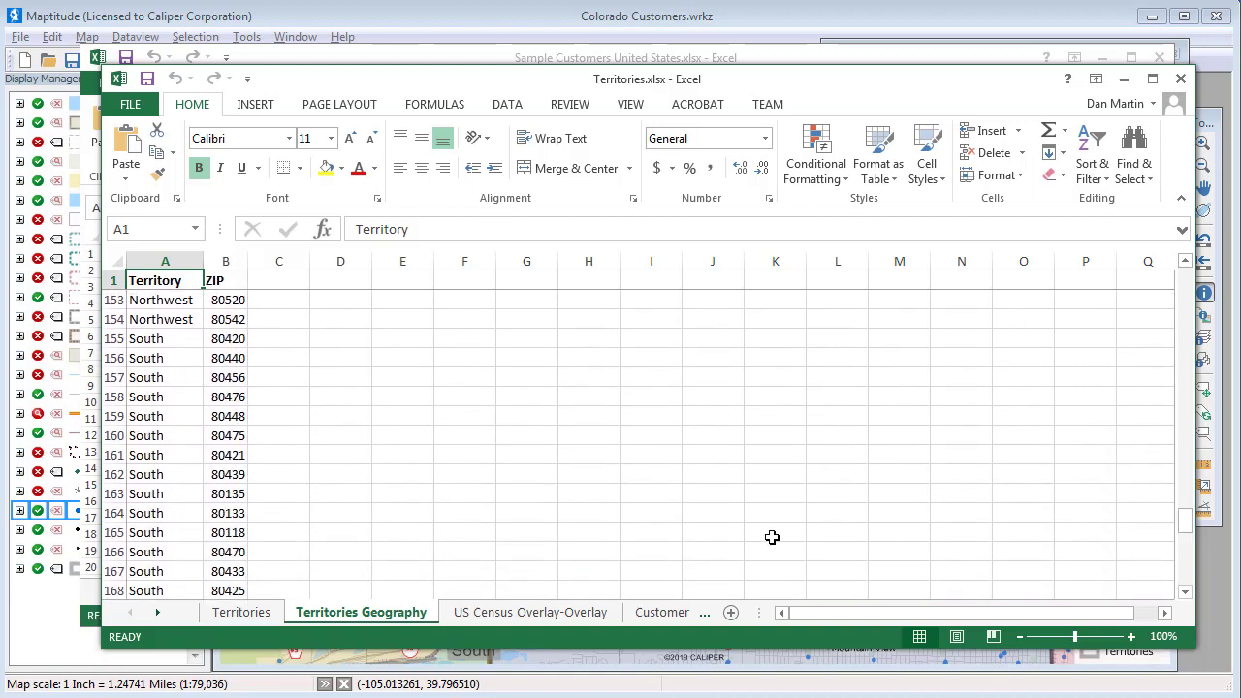
click(520, 613)
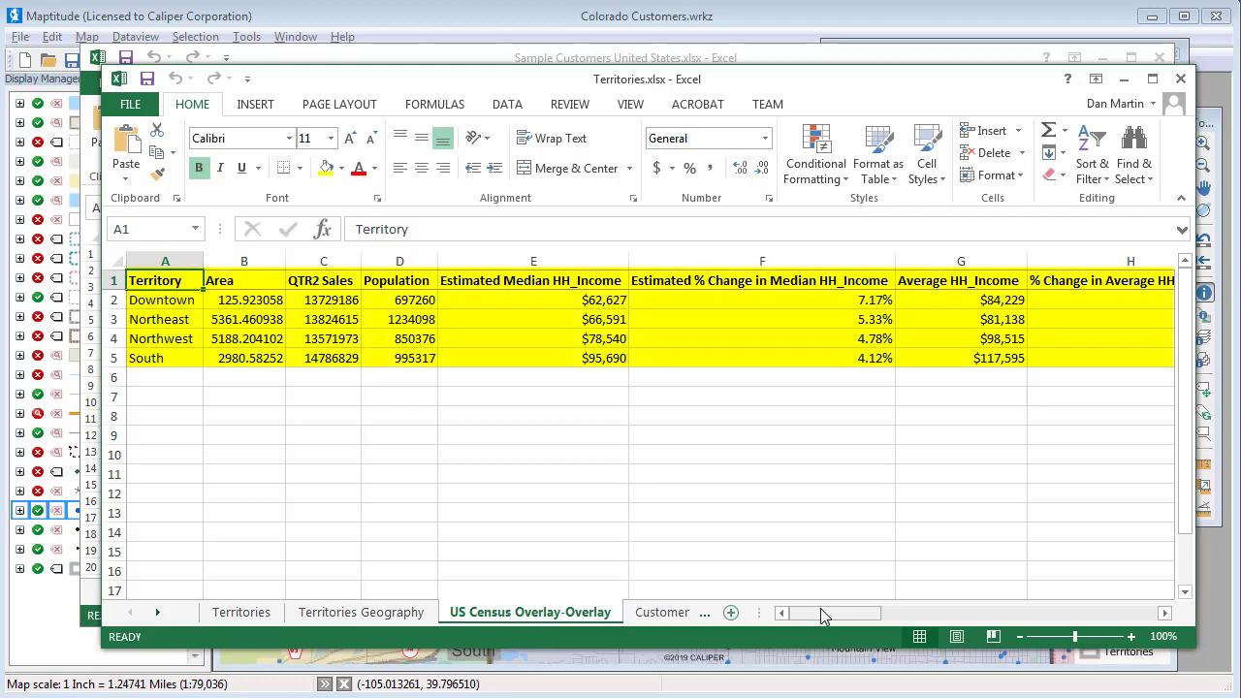
click(1029, 614)
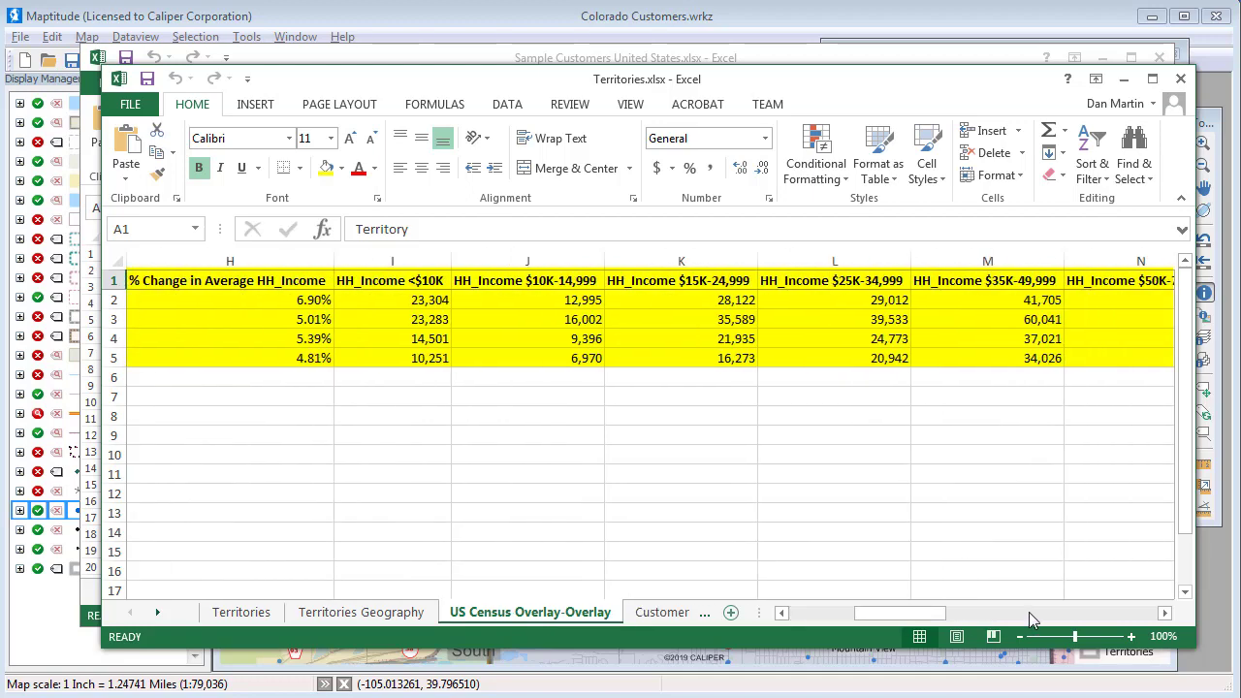
click(1030, 614)
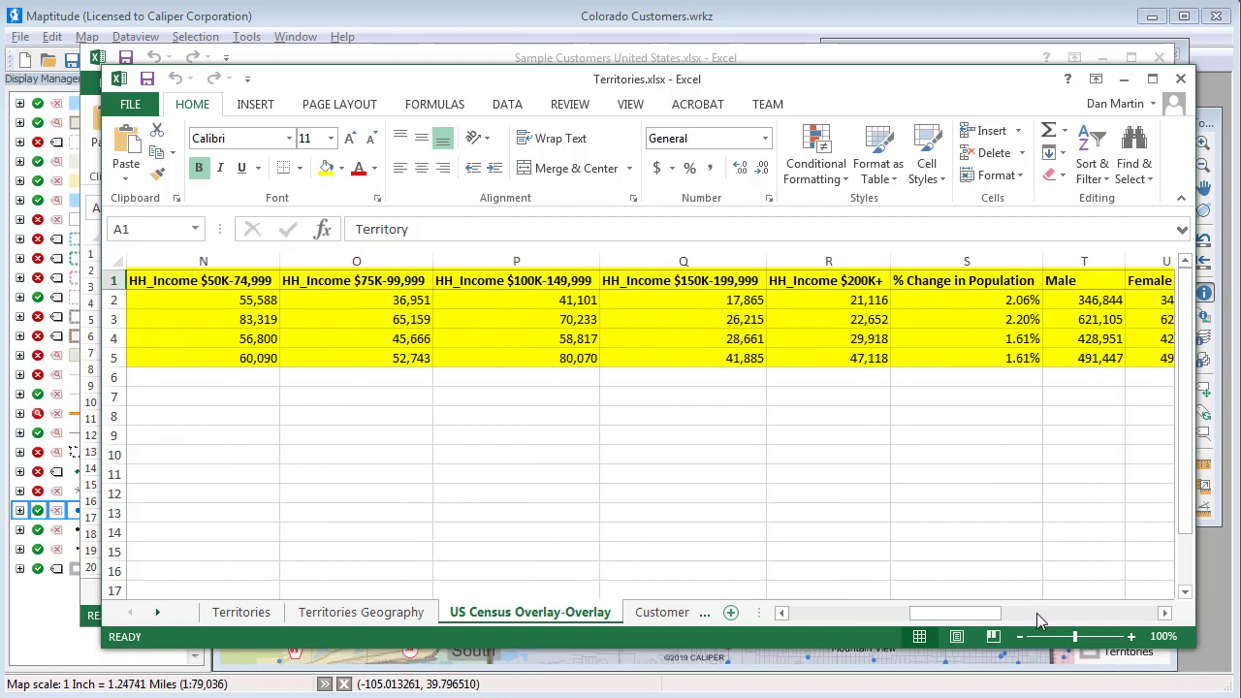
click(1036, 613)
click(1106, 615)
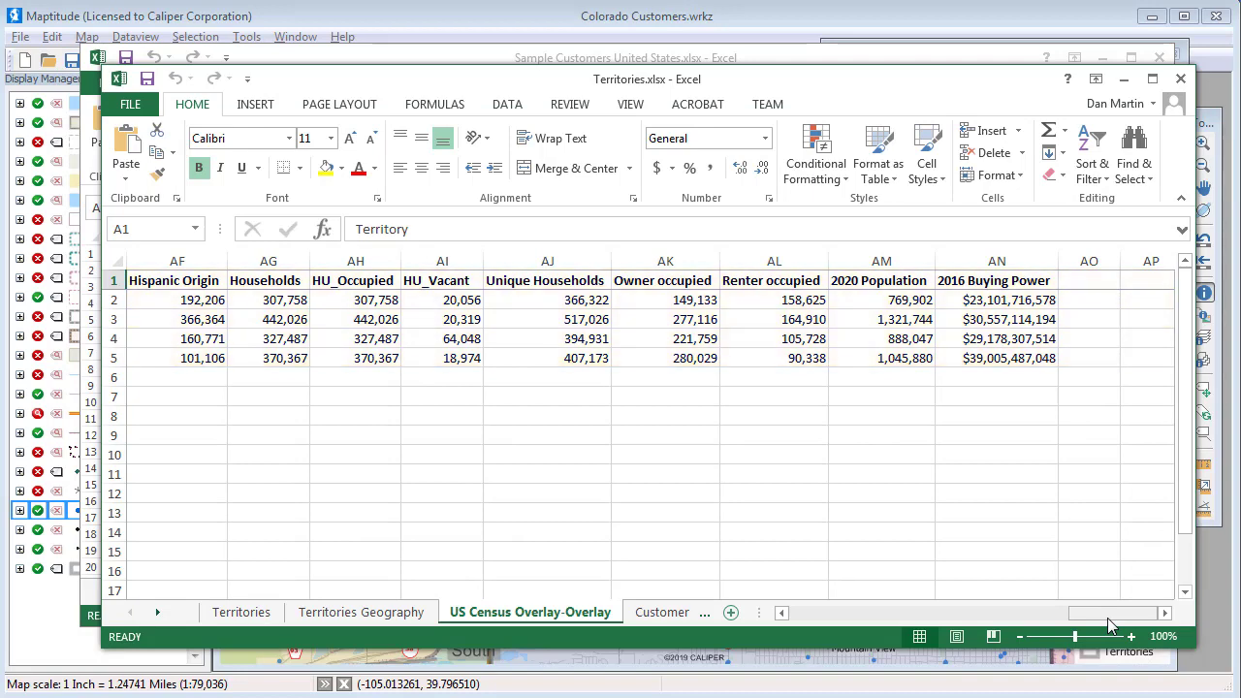
click(668, 611)
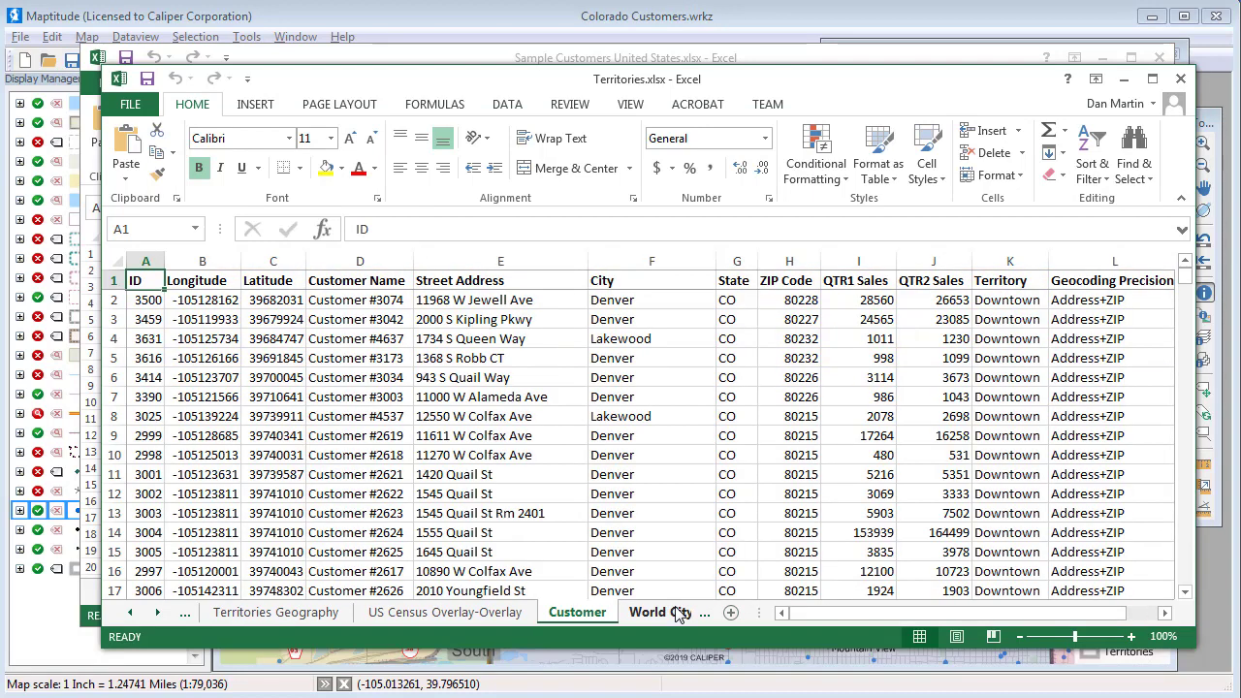